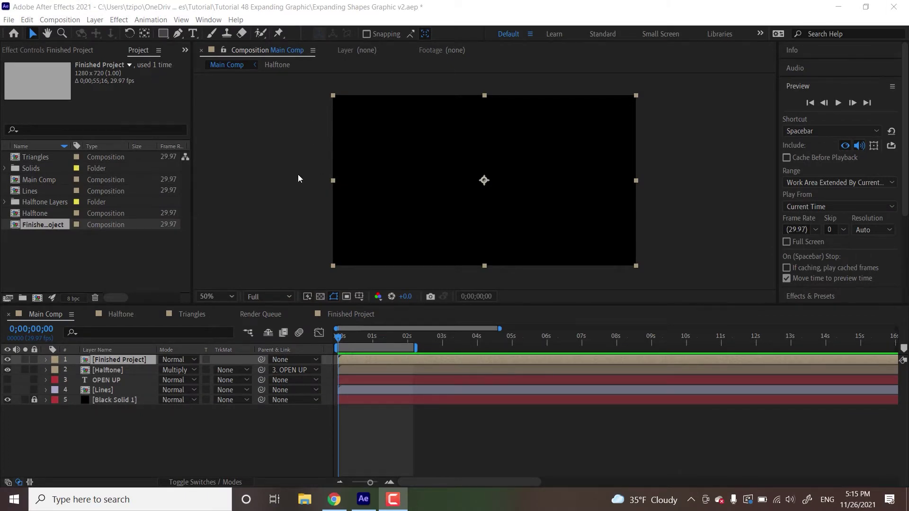
- Preview the finished Main Comp animation, then stop it and select the Finished Project layer
click(837, 103)
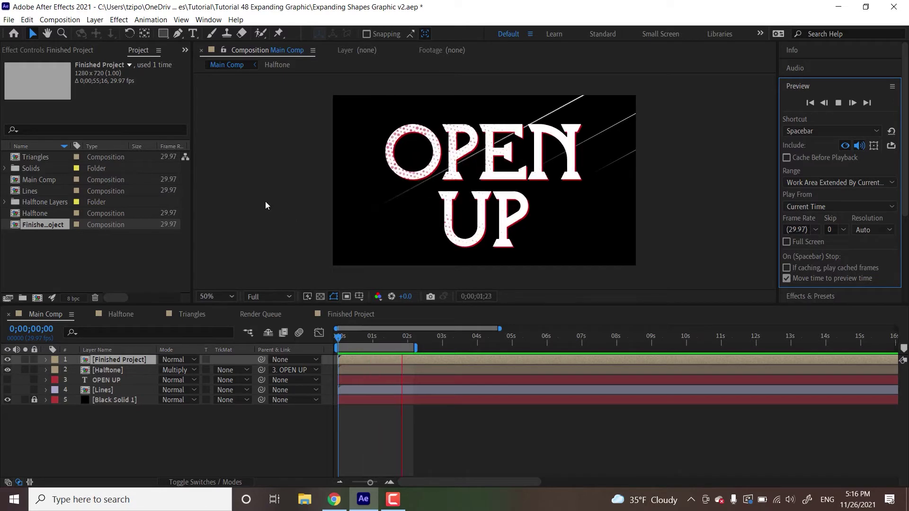
click(107, 359)
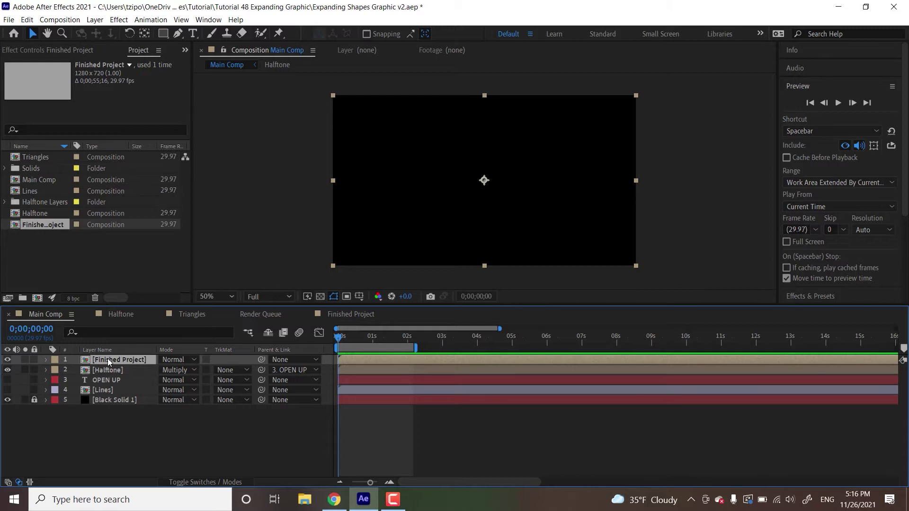
- Delete the Finished Project layer, then draw a closed yellow triangle in the frame with the Pen tool
key(Delete)
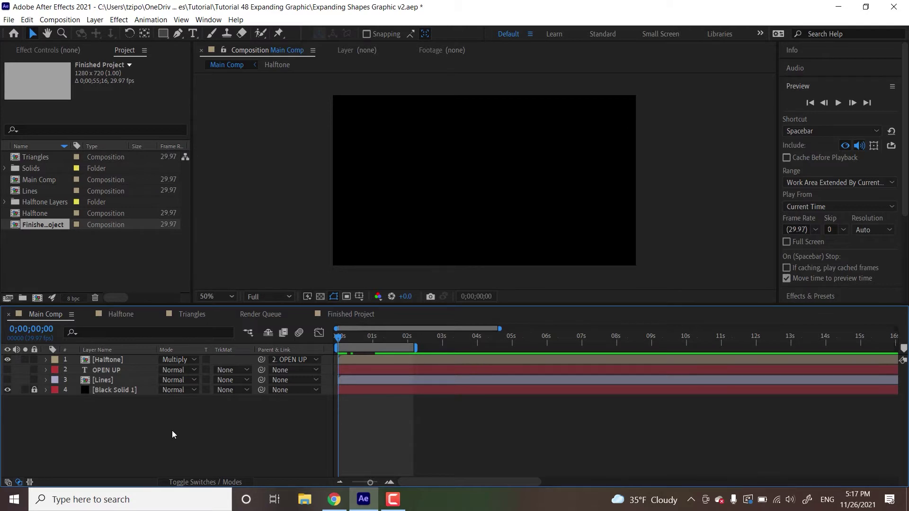
key(F10)
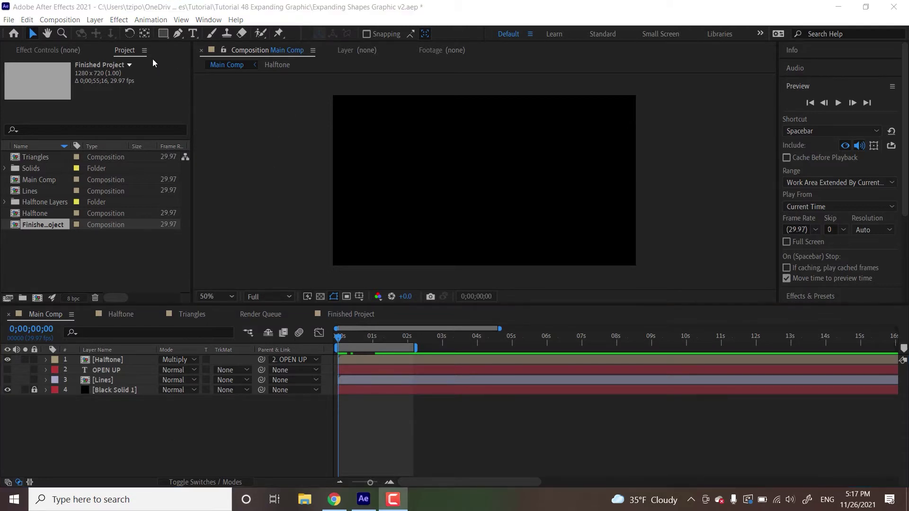
click(178, 34)
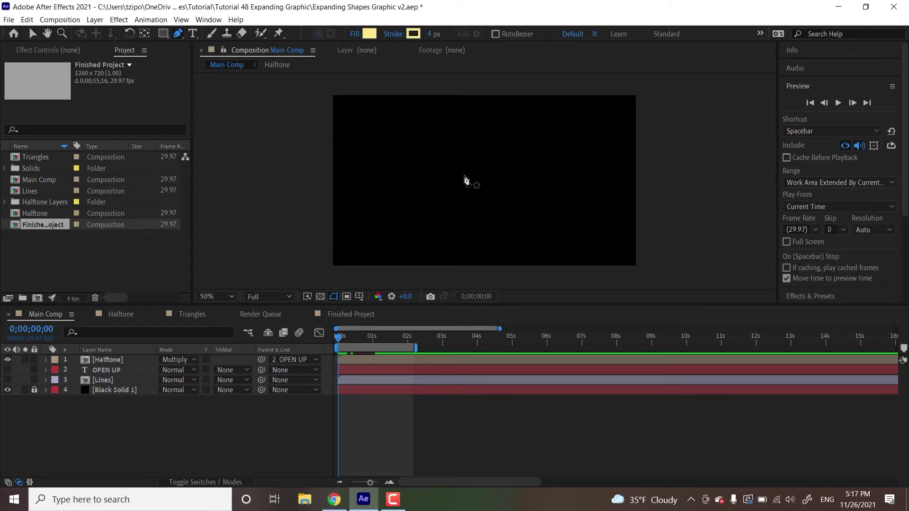
click(485, 112)
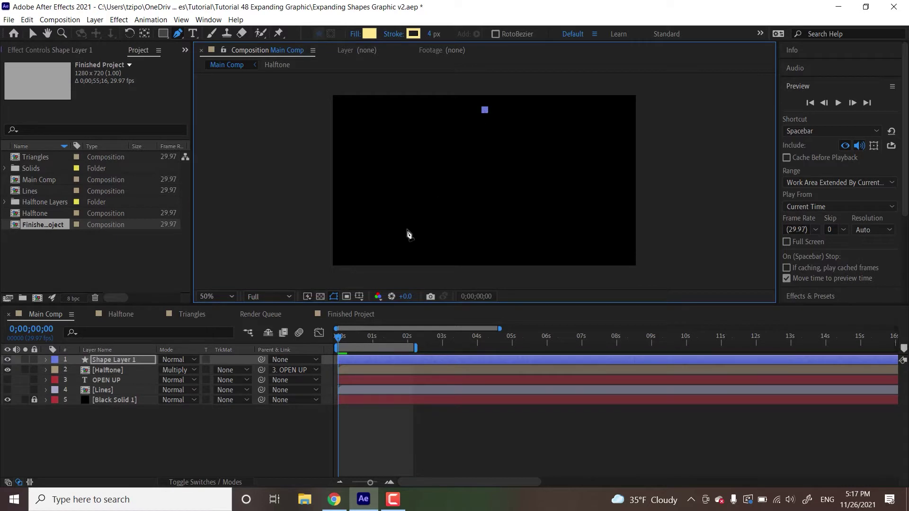
click(387, 235)
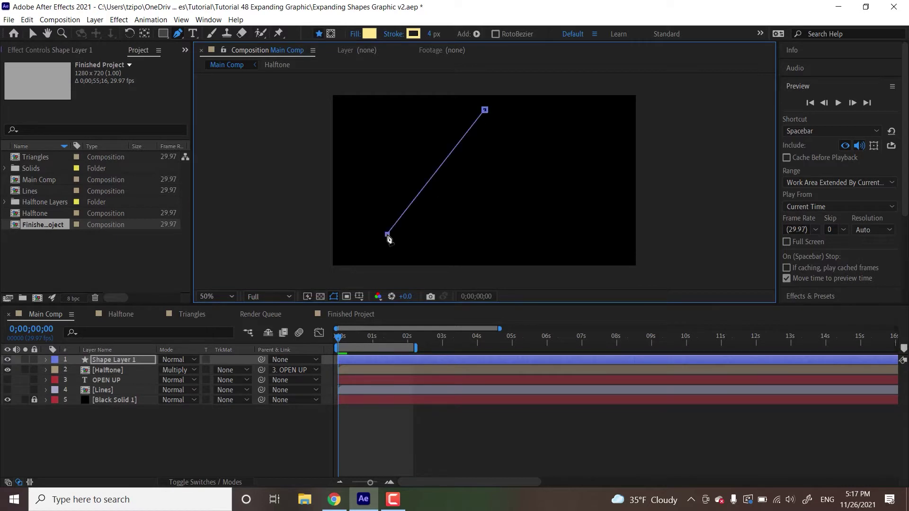
click(573, 234)
click(484, 109)
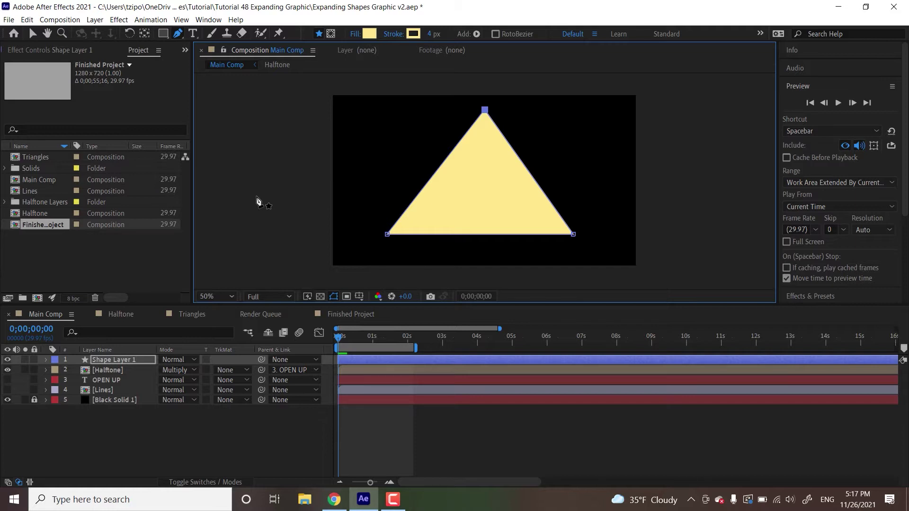
- Set the triangle's stroke colour to white
click(419, 36)
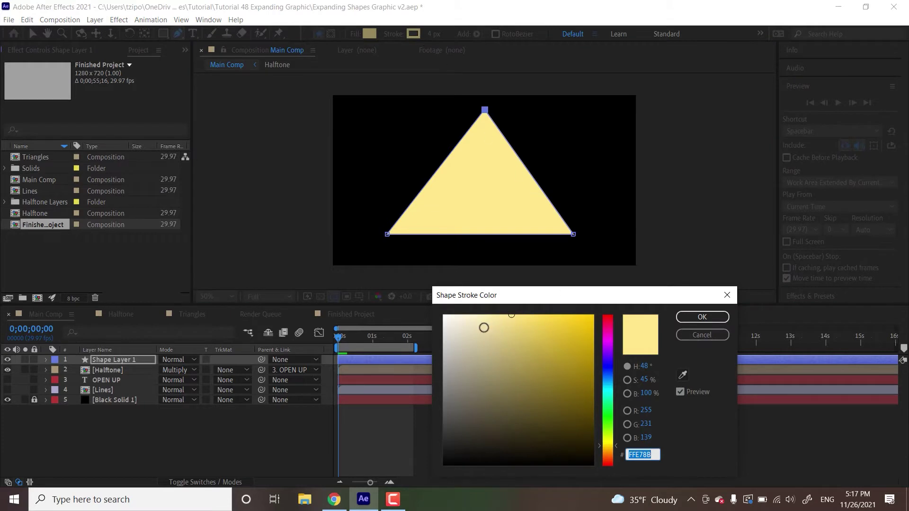
drag(475, 328, 424, 301)
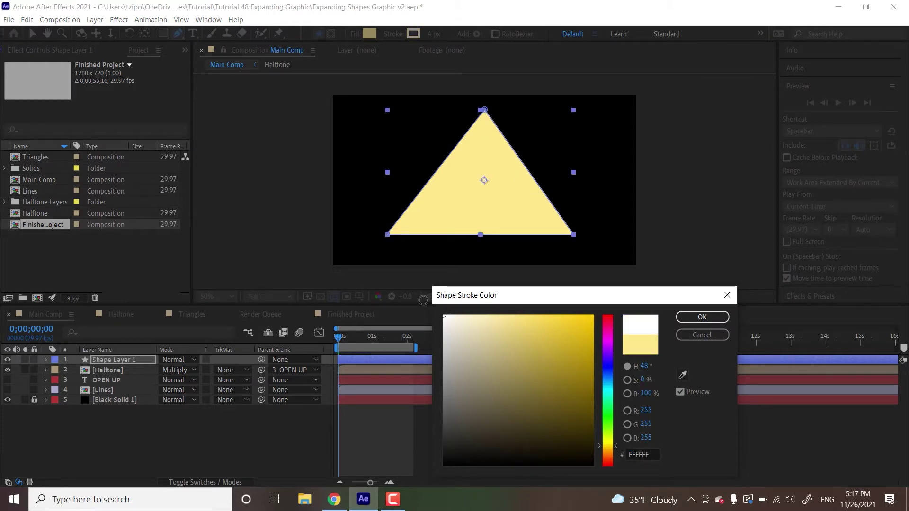
click(691, 327)
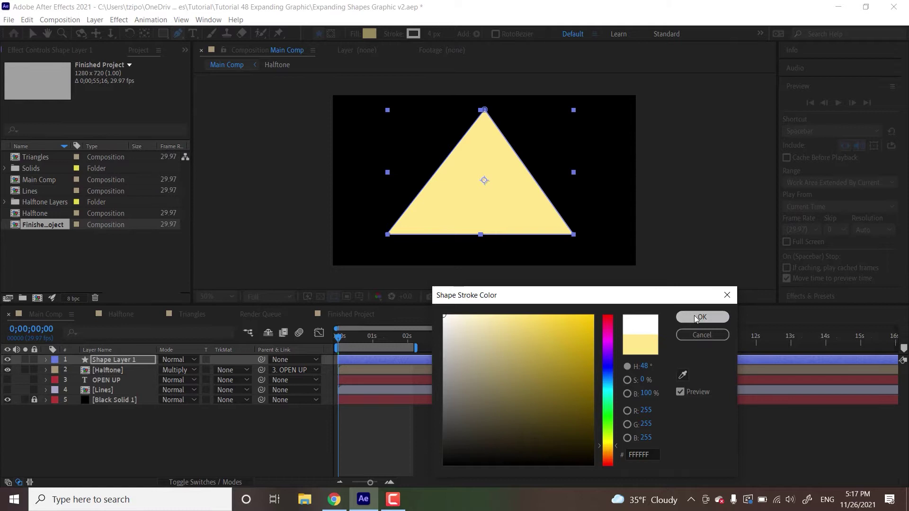
- Set the triangle's fill to None
click(367, 34)
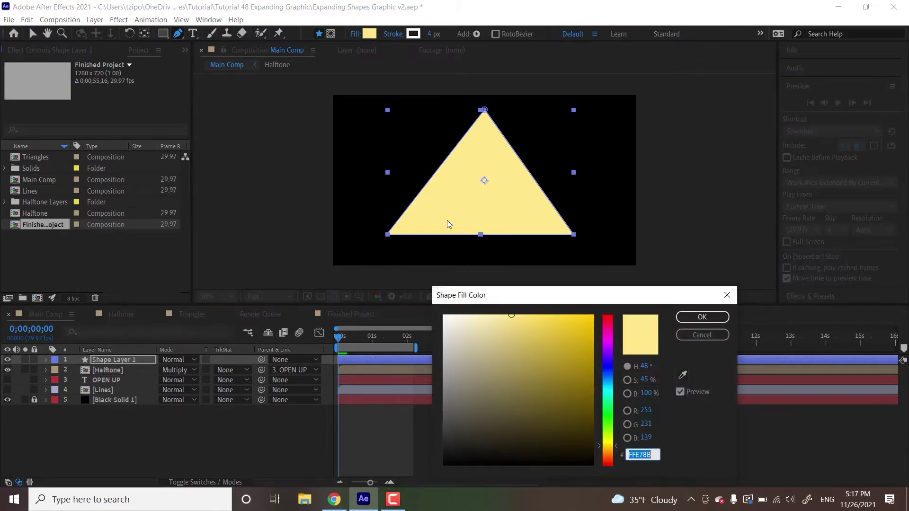
click(694, 336)
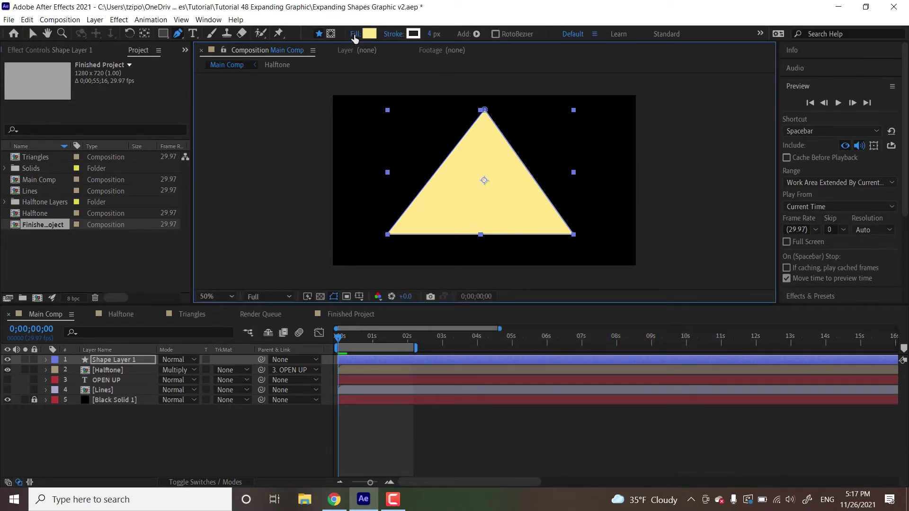
click(354, 34)
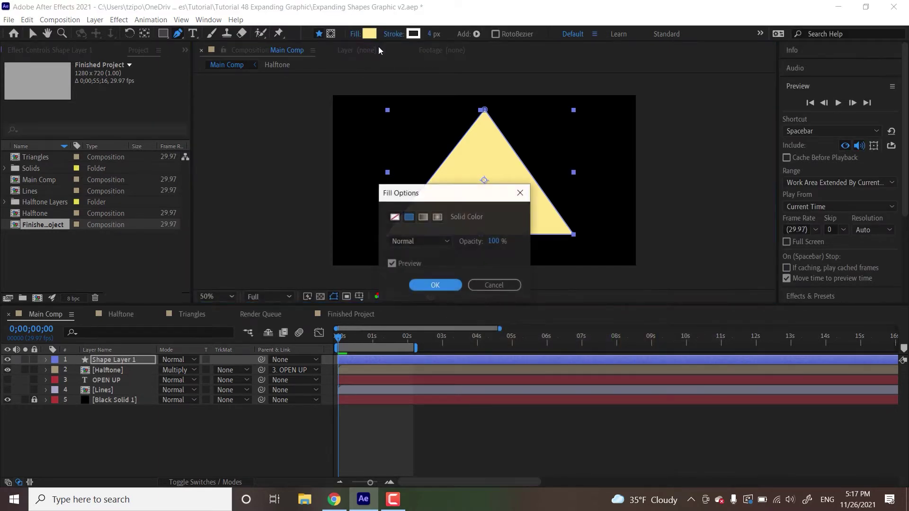
click(395, 217)
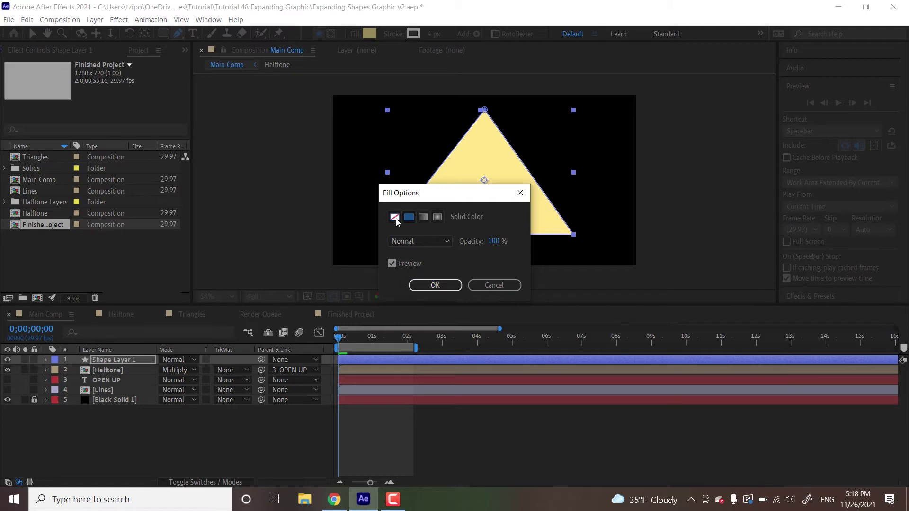
click(444, 284)
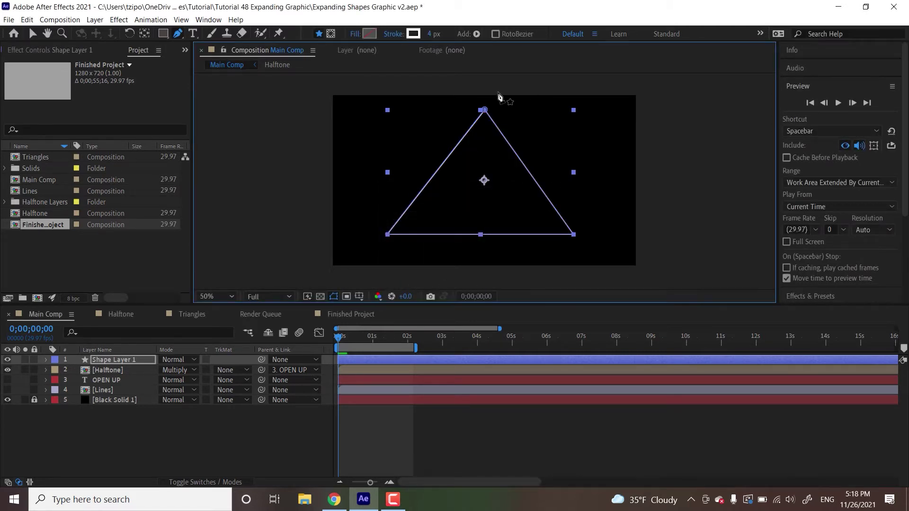
- Set the stroke width to 8 px
click(433, 35)
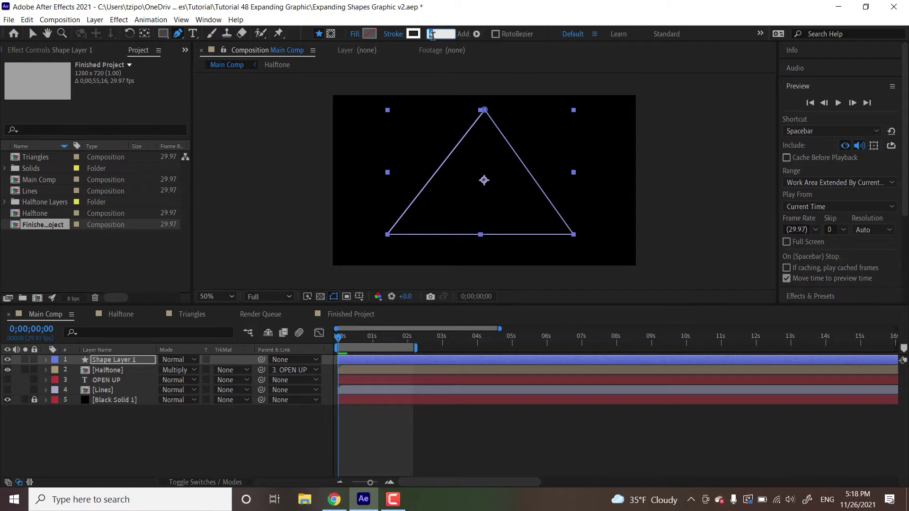
text(8)
key(Return)
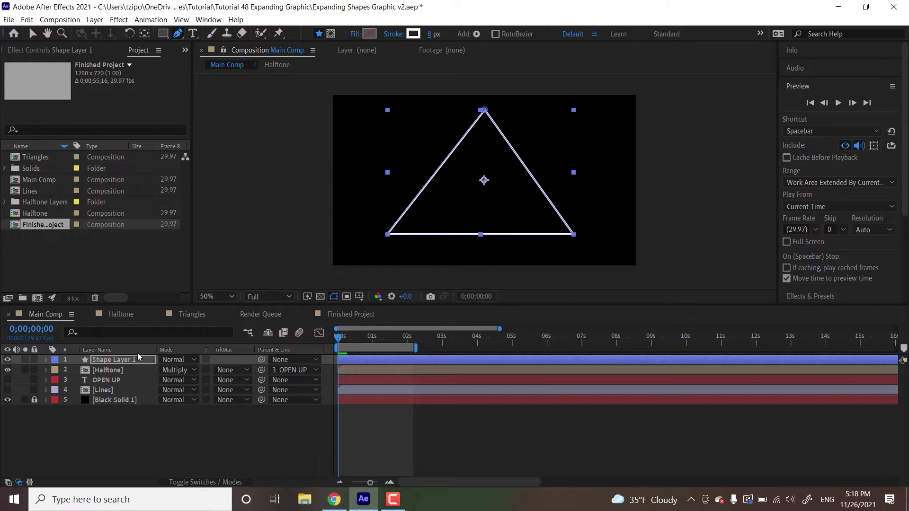
- With the Selection tool, rename Shape Layer 1 to 'Triangle 1'
click(31, 35)
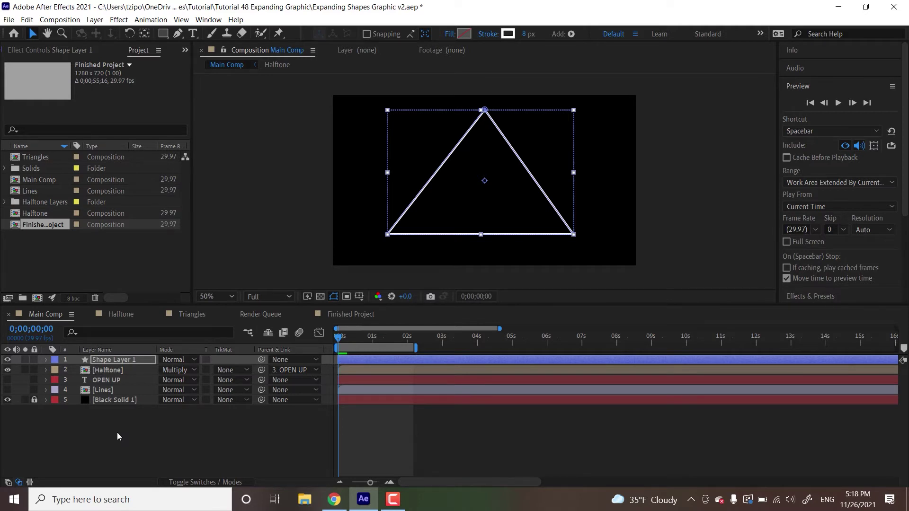
key(backslash)
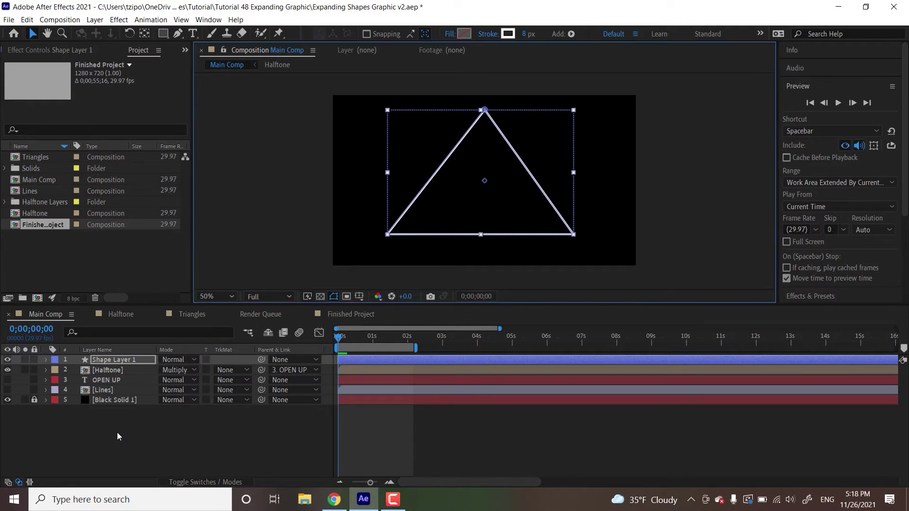
click(117, 361)
key(Return)
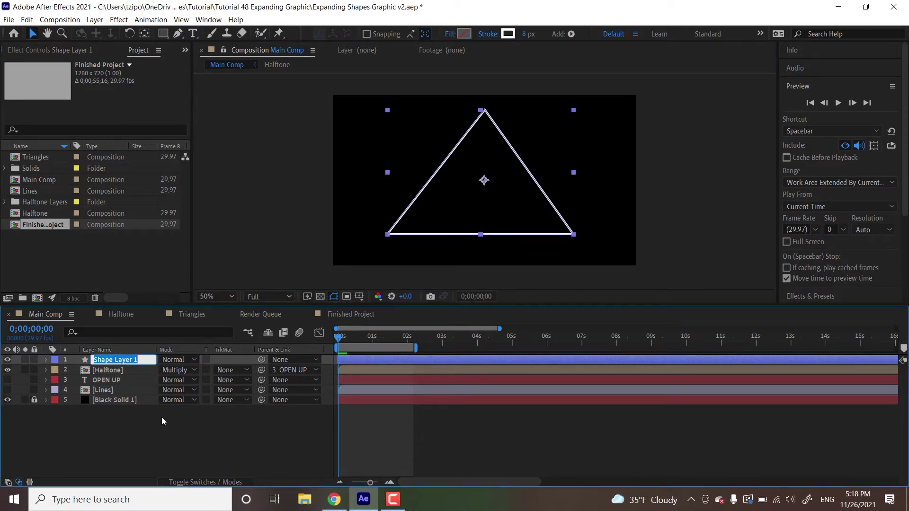
text(Triangle 1)
key(Return)
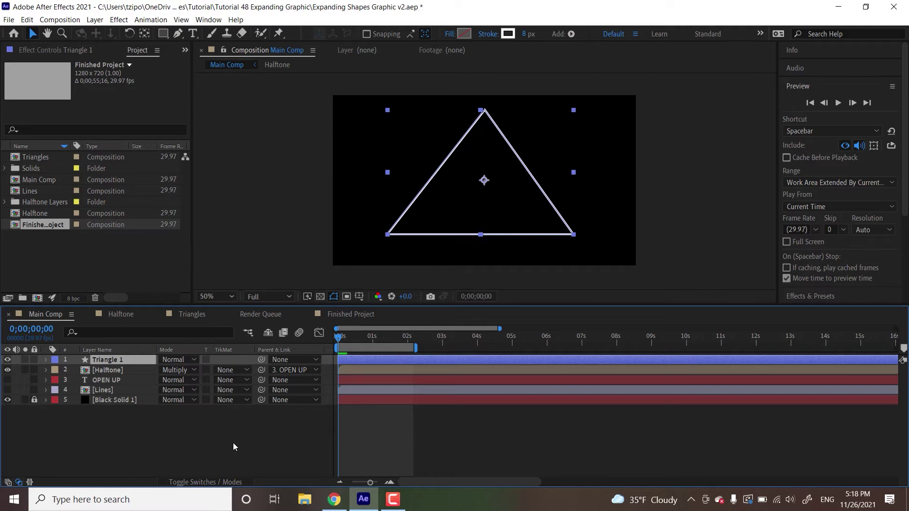
- Add a Scale keyframe of 0% to Triangle 1 at frame 0
key(s)
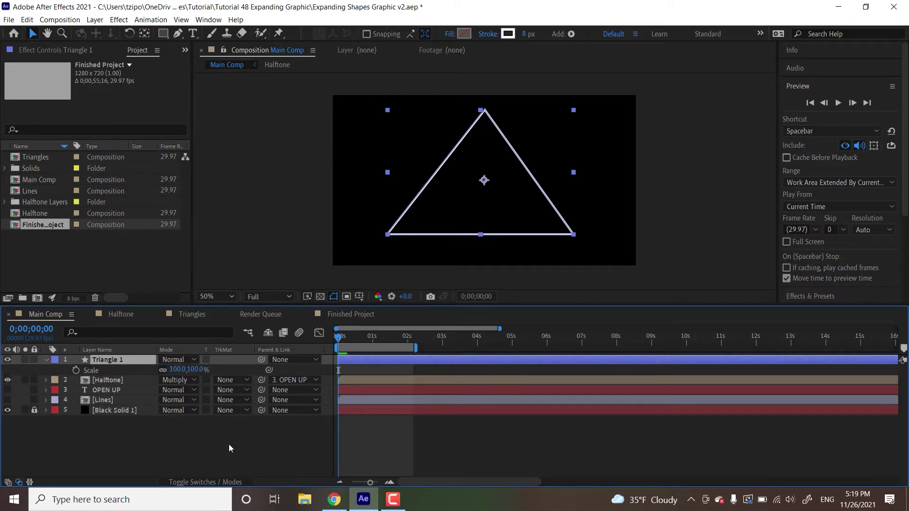
click(75, 370)
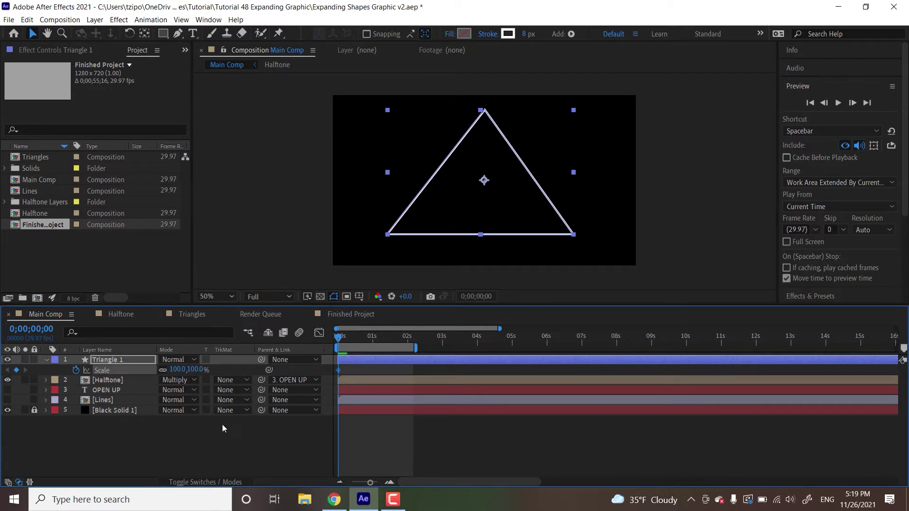
click(197, 369)
text(0)
key(Return)
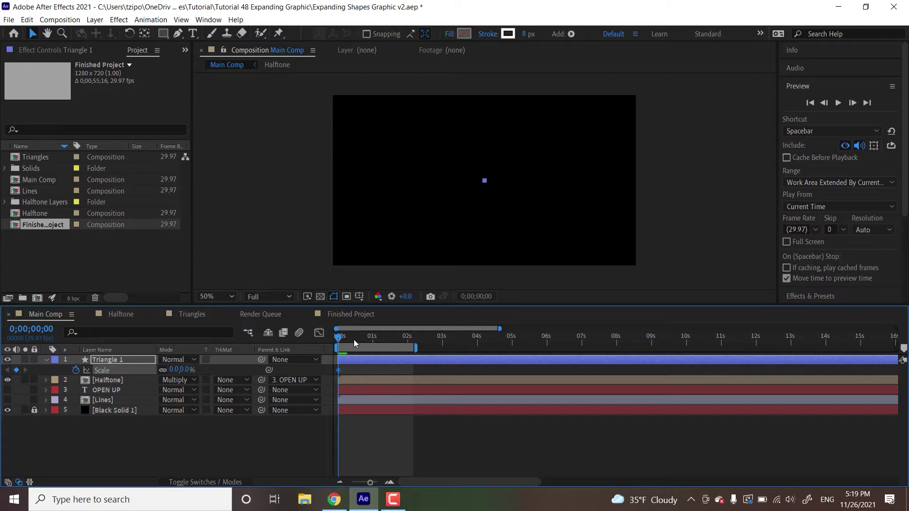
- Set Scale to 655% at frame 20 and scrub to check the growth
key(Page_Down)
drag(344, 337, 363, 340)
click(187, 370)
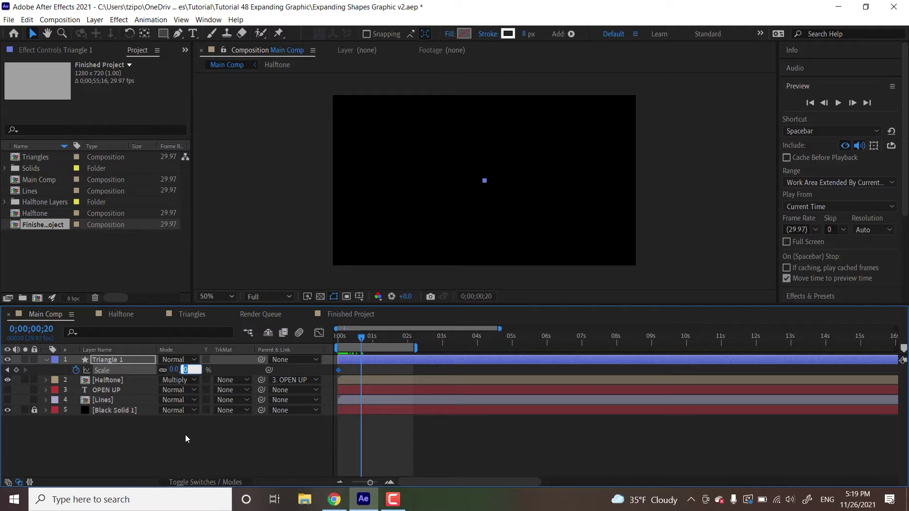
text(655)
key(Return)
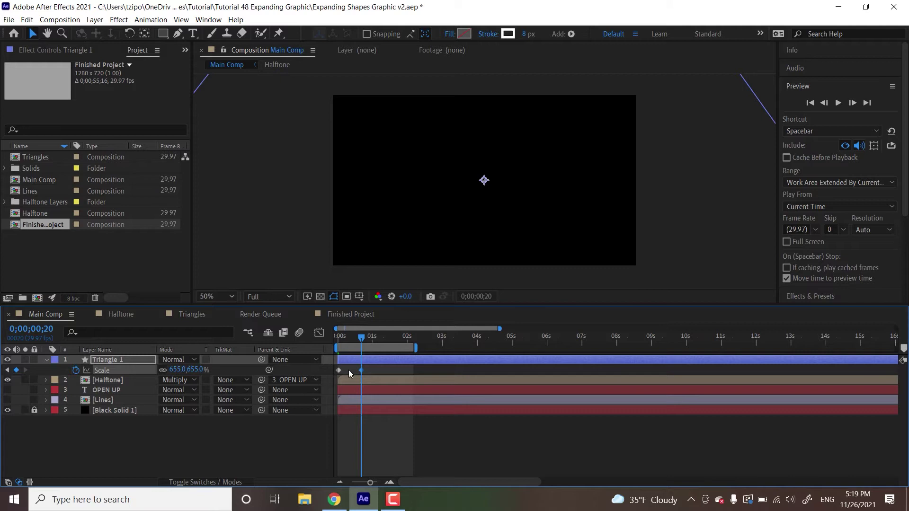
mouse_move(361, 337)
mouse_down()
mouse_move(337, 339)
mouse_move(359, 344)
mouse_up()
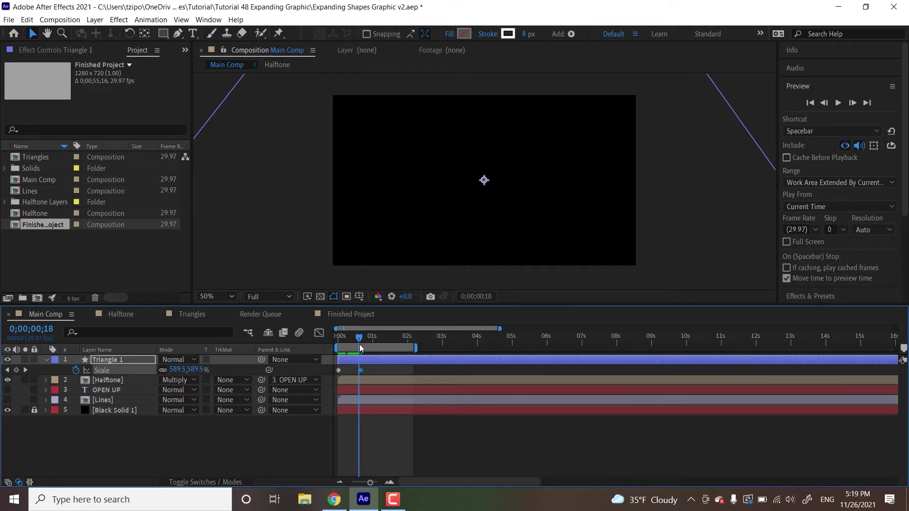
mouse_move(360, 344)
mouse_down()
mouse_move(334, 348)
mouse_move(349, 348)
mouse_up()
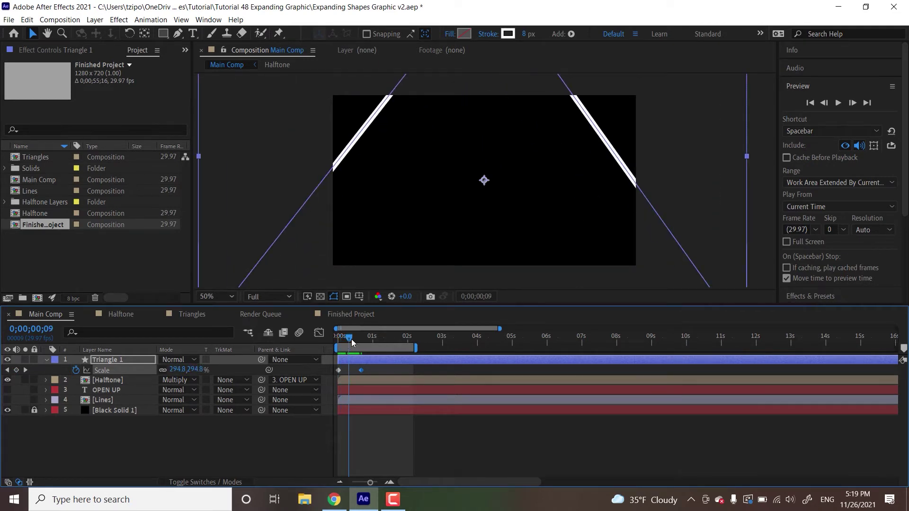
- Apply Easy Ease to both of Triangle 1's Scale keyframes
drag(350, 337, 347, 337)
drag(380, 370, 337, 372)
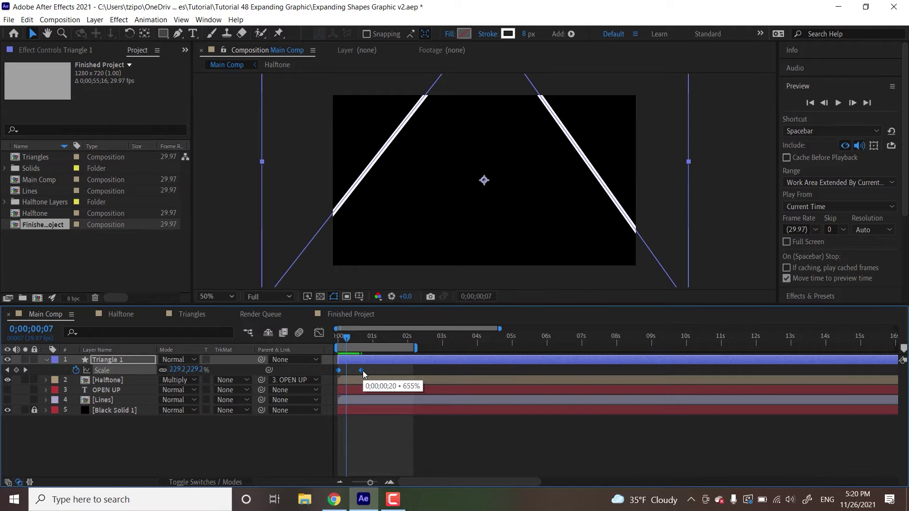
right_click(363, 371)
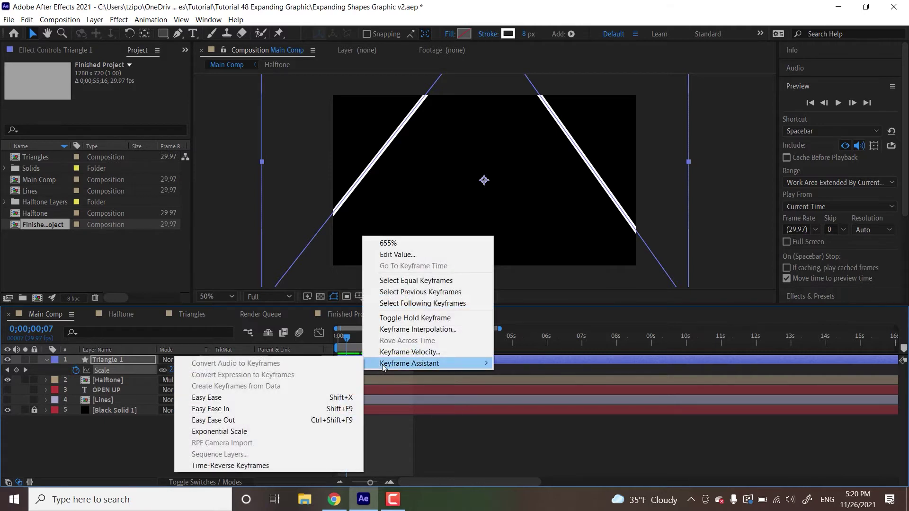
click(264, 397)
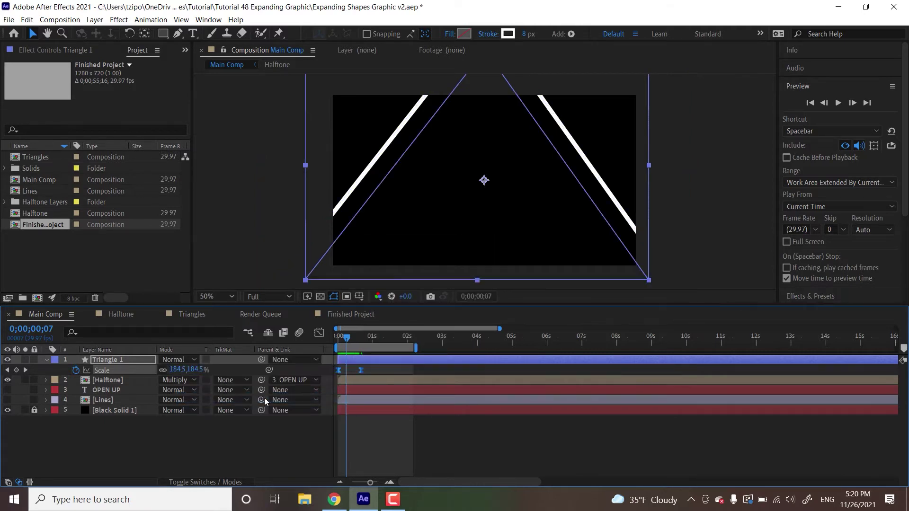
- Preview the eased expansion from the start, stopping at frame 4
drag(348, 338, 339, 338)
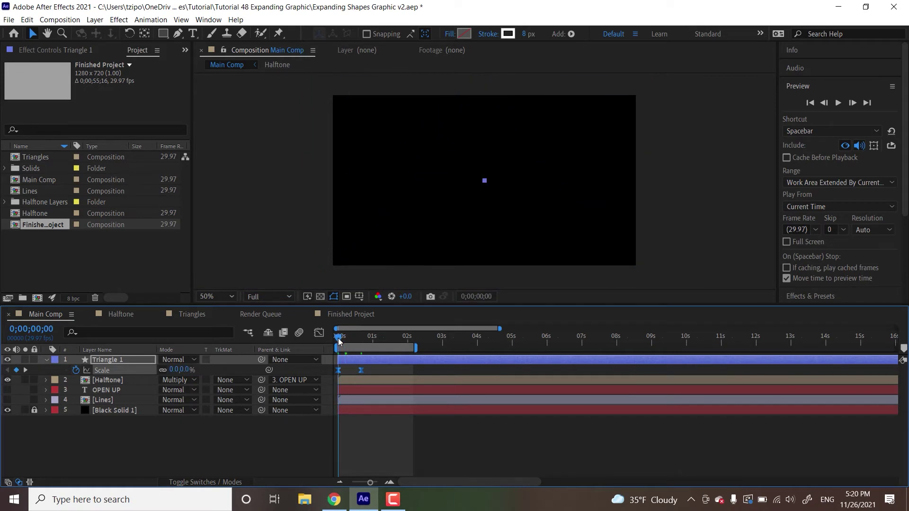
key(space)
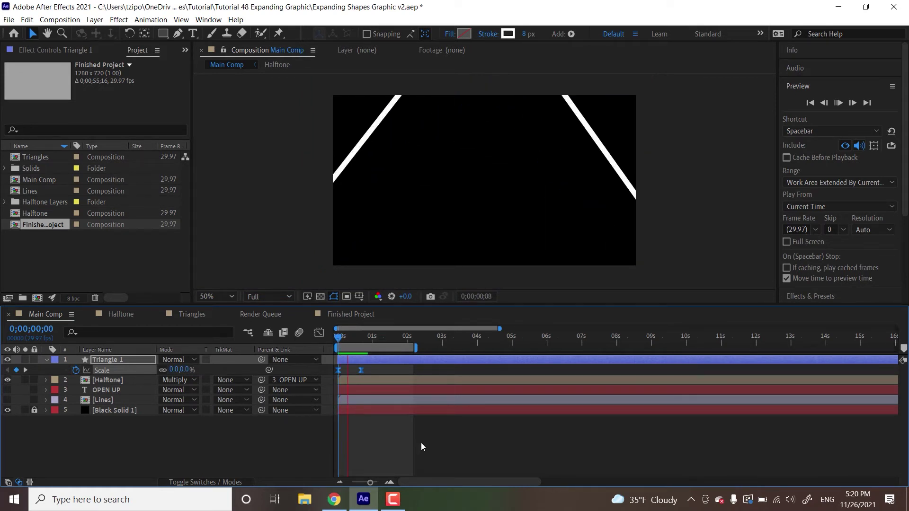
click(348, 337)
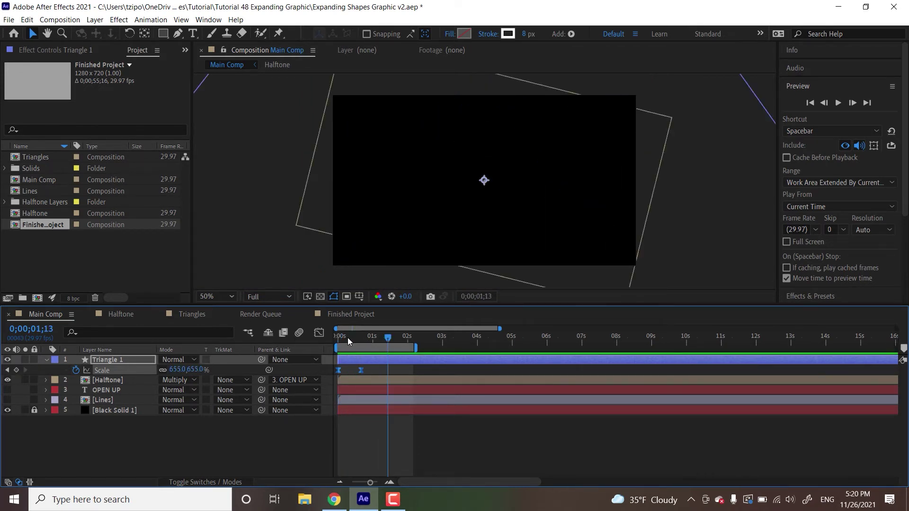
drag(337, 340, 341, 341)
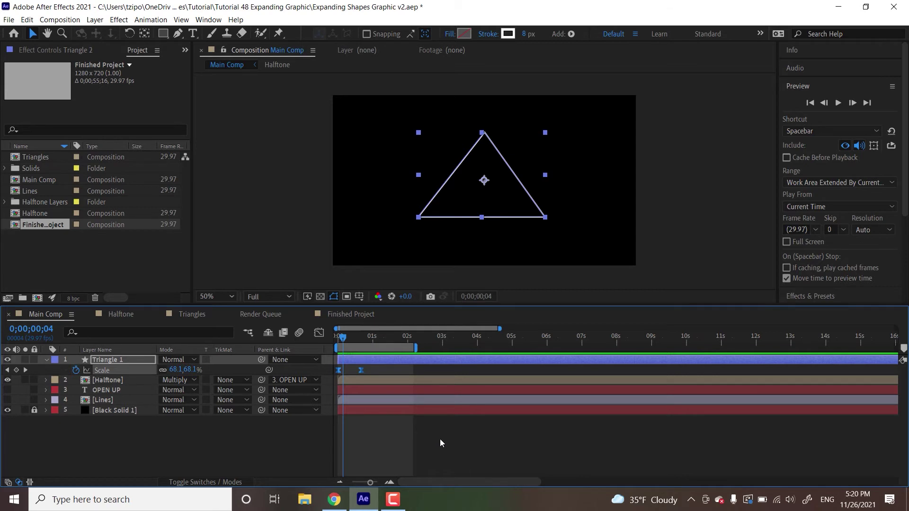
- Duplicate Triangle 1 twice and show Scale on all three layers at frame 0
key(ctrl+d)
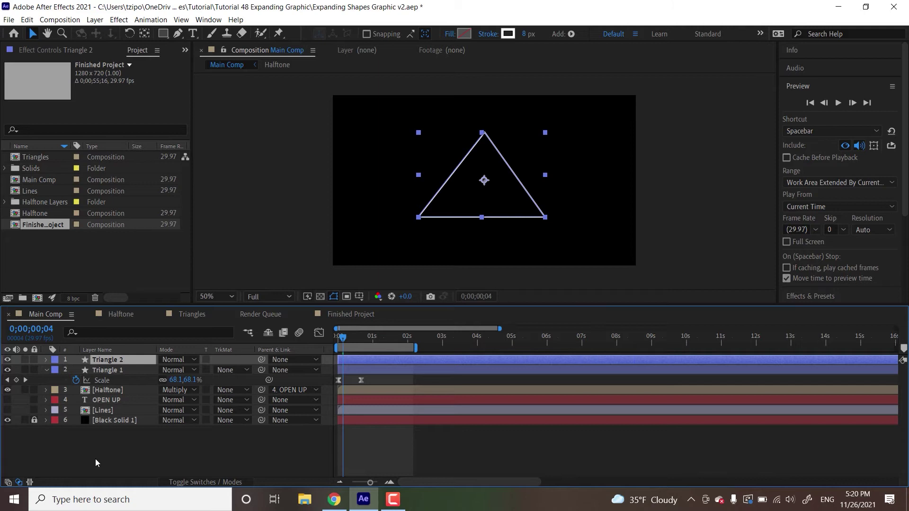
key(ctrl+d)
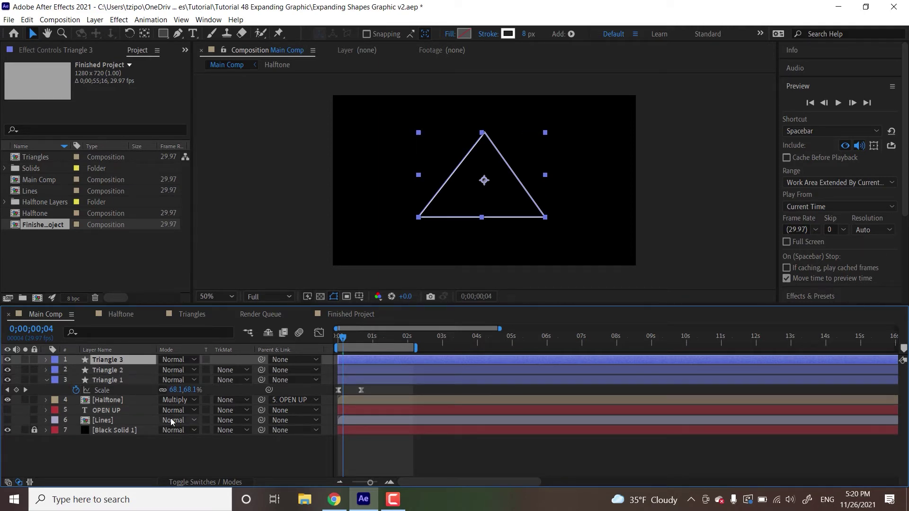
shift+click(121, 379)
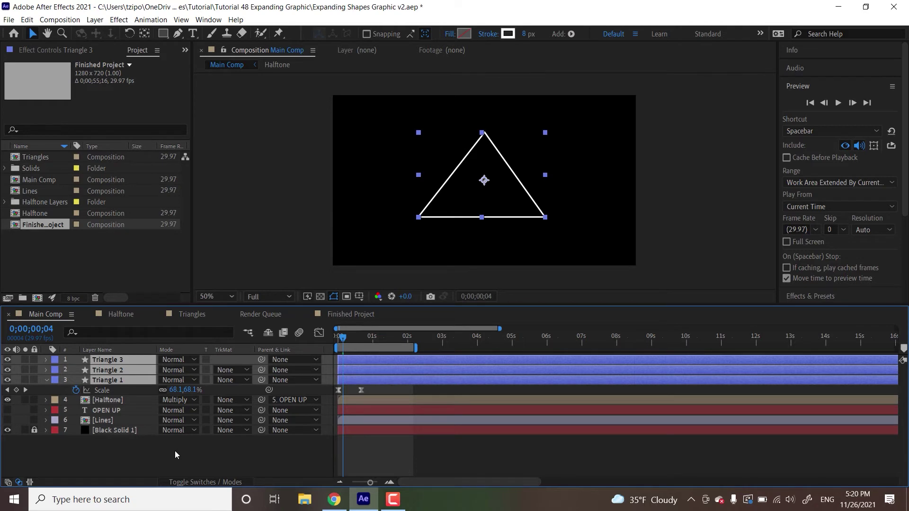
key(s)
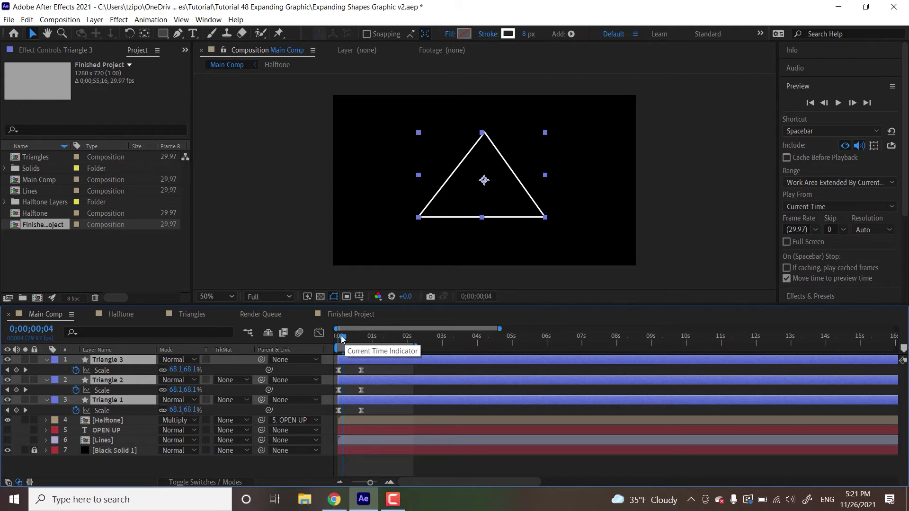
drag(342, 338, 337, 338)
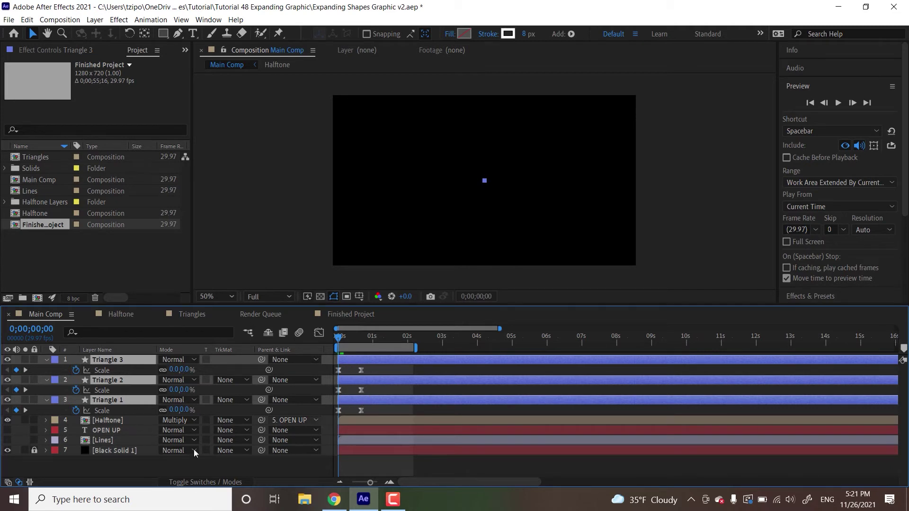
click(154, 461)
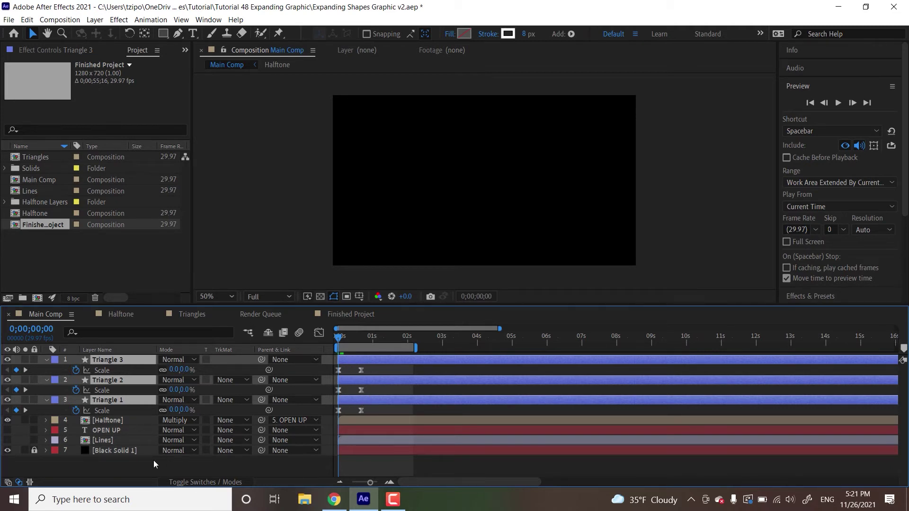
- Trim Triangle 2 to start at frame 3 and preview the staggered growth
click(109, 381)
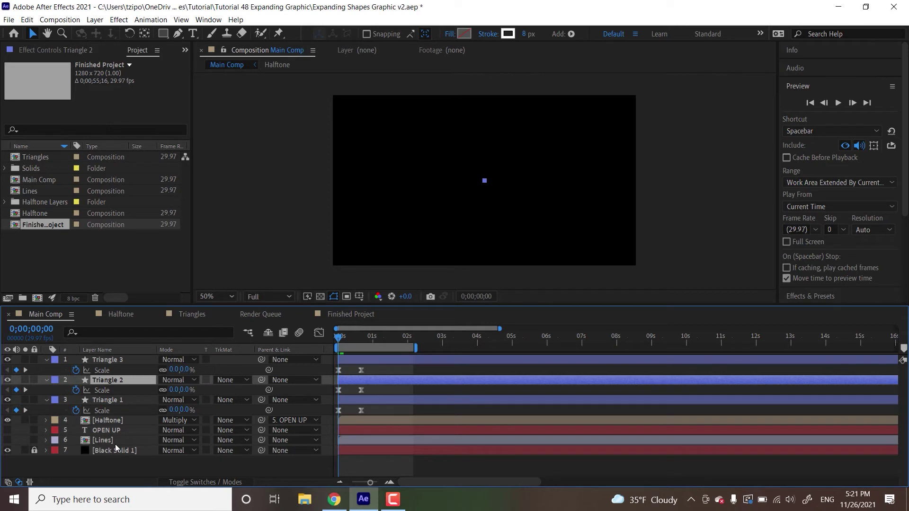
key(Page_Down)
key(Page_Down)
key(Page_Down)
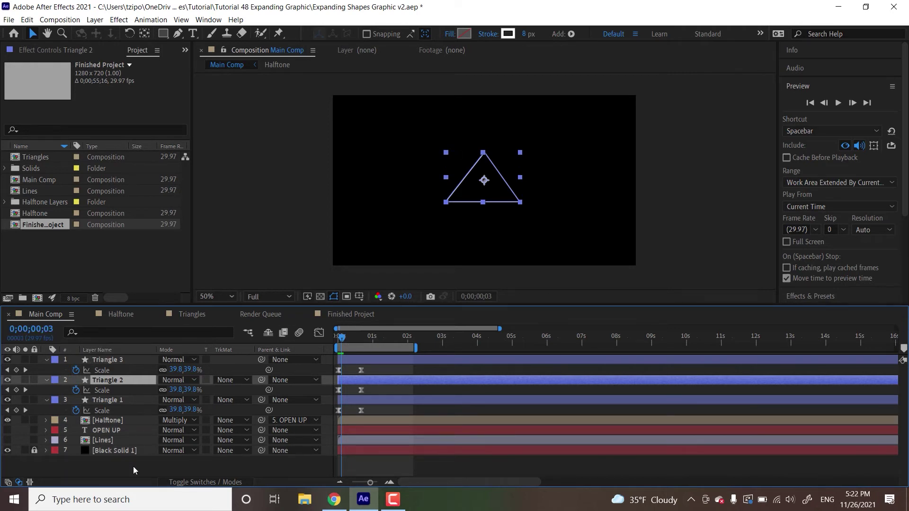
key(bracketleft)
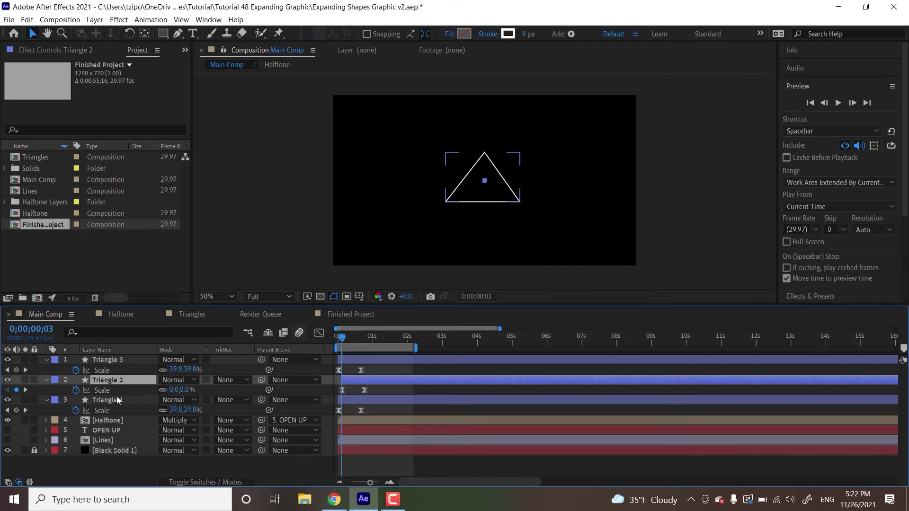
drag(340, 336, 342, 338)
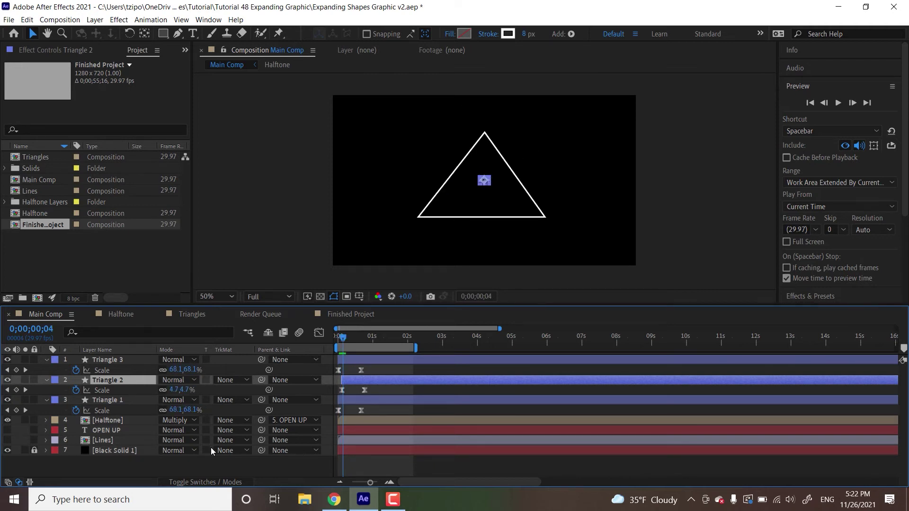
key(space)
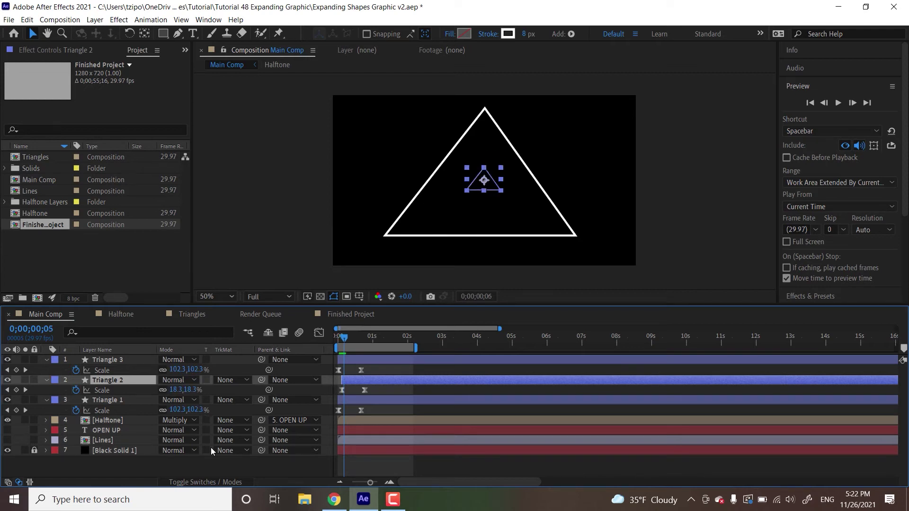
key(space)
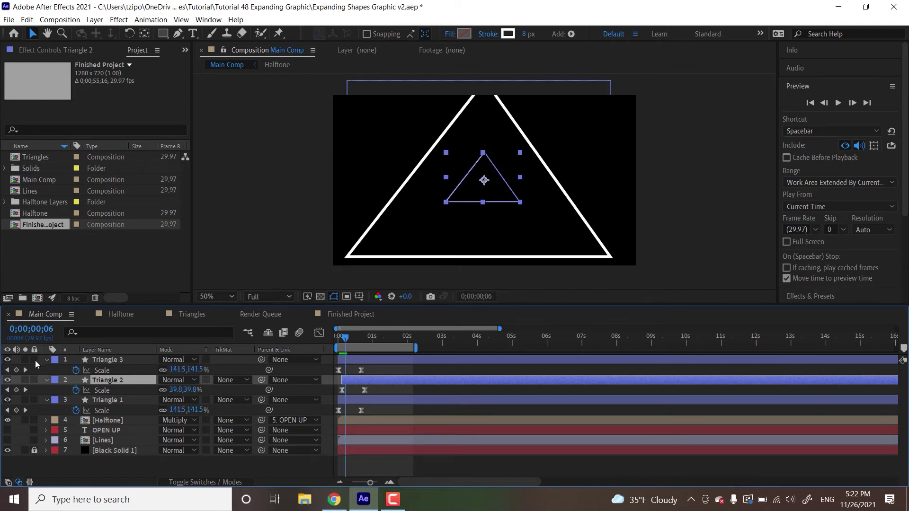
- Trim Triangle 3 to start at frame 6
click(354, 358)
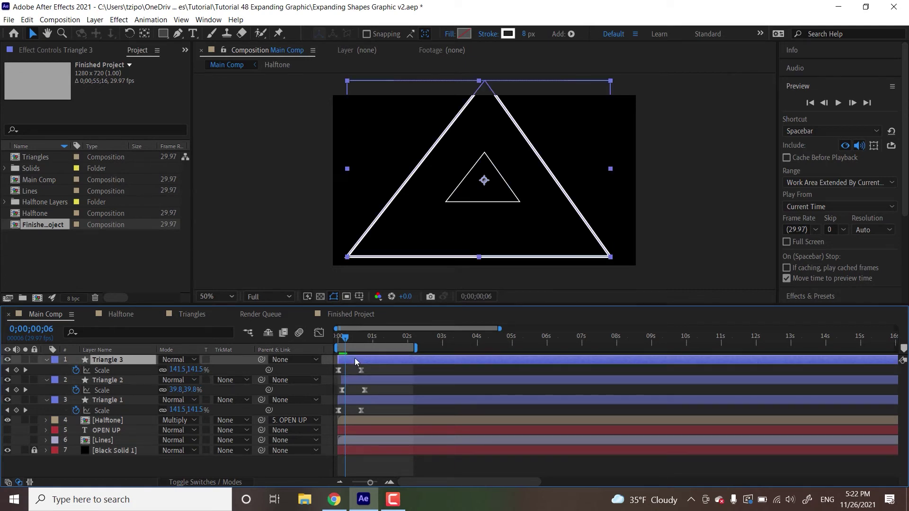
key(bracketleft)
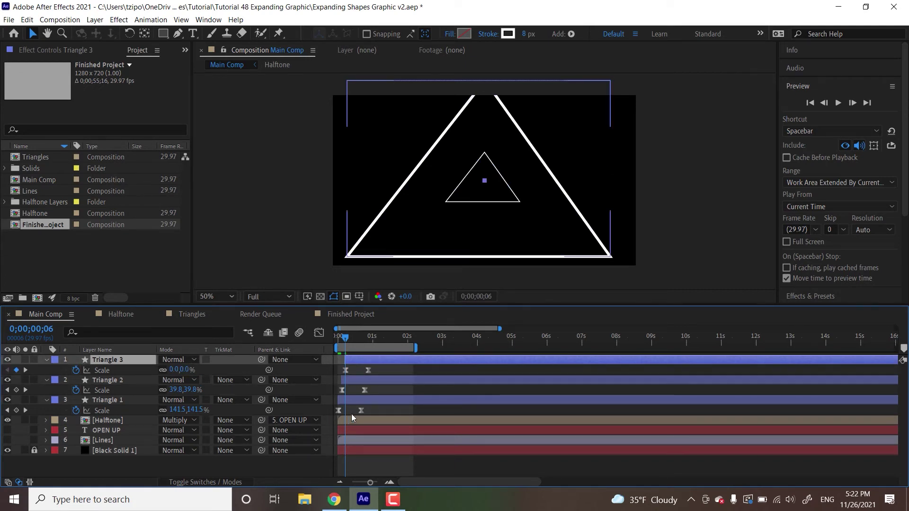
drag(341, 339, 347, 340)
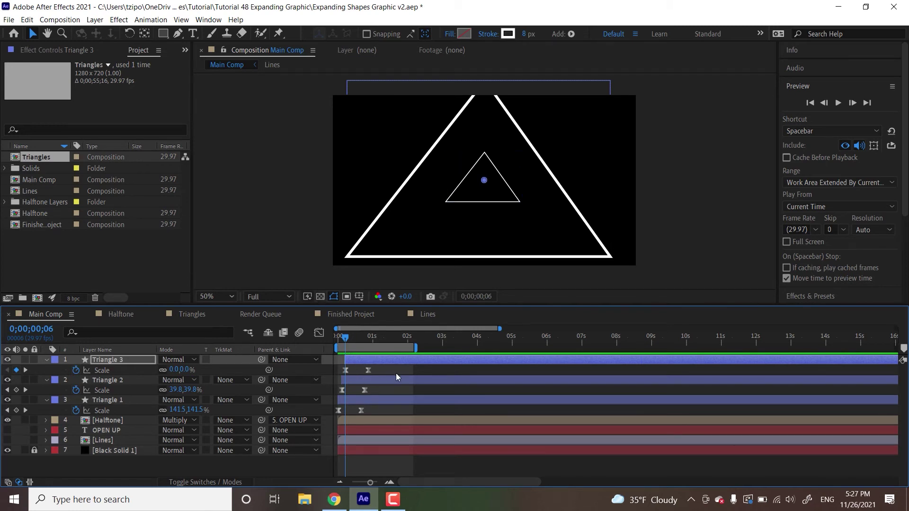
- Give Triangle 2 a solid white fill (FFFFFF)
click(121, 380)
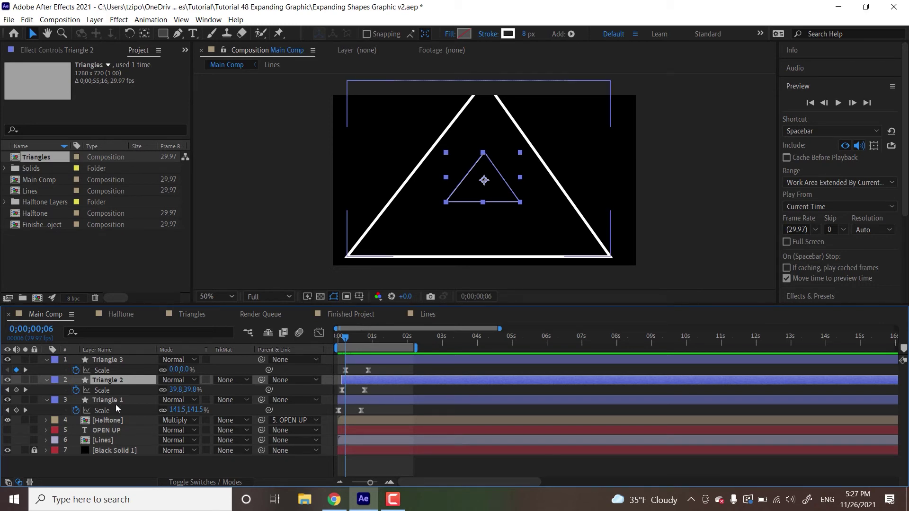
click(464, 33)
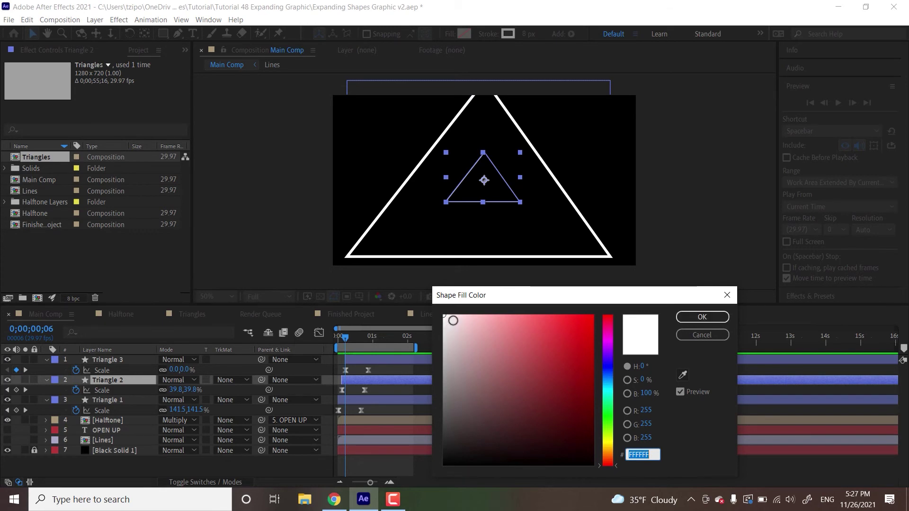
click(701, 316)
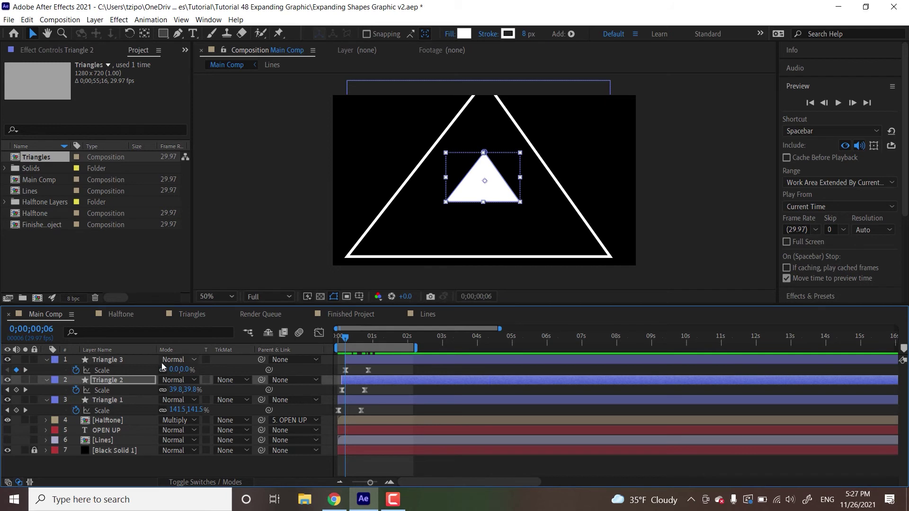
- Give Triangle 3 a solid black fill and scrub to about one second to check
click(129, 358)
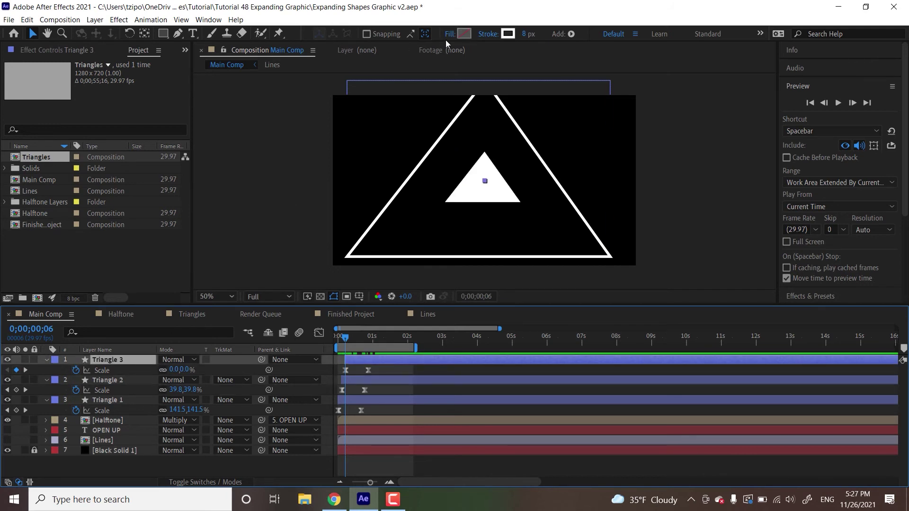
click(461, 33)
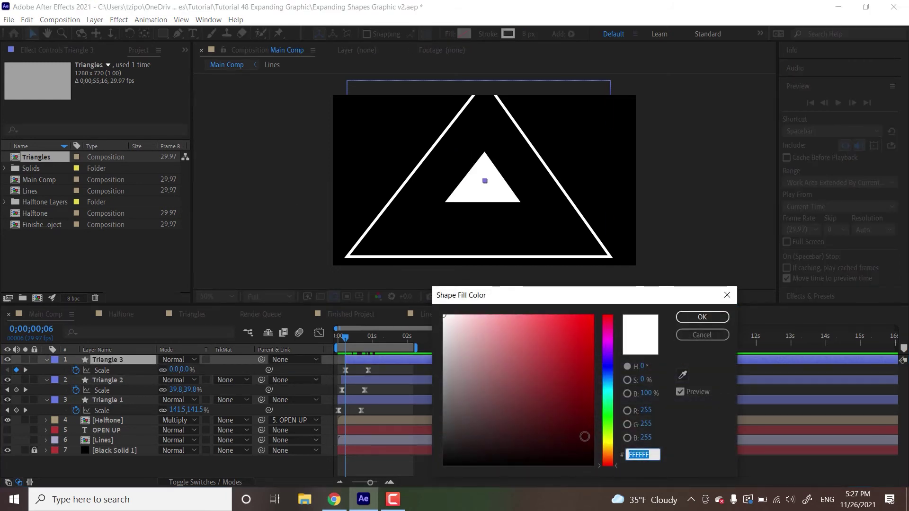
drag(586, 434, 595, 466)
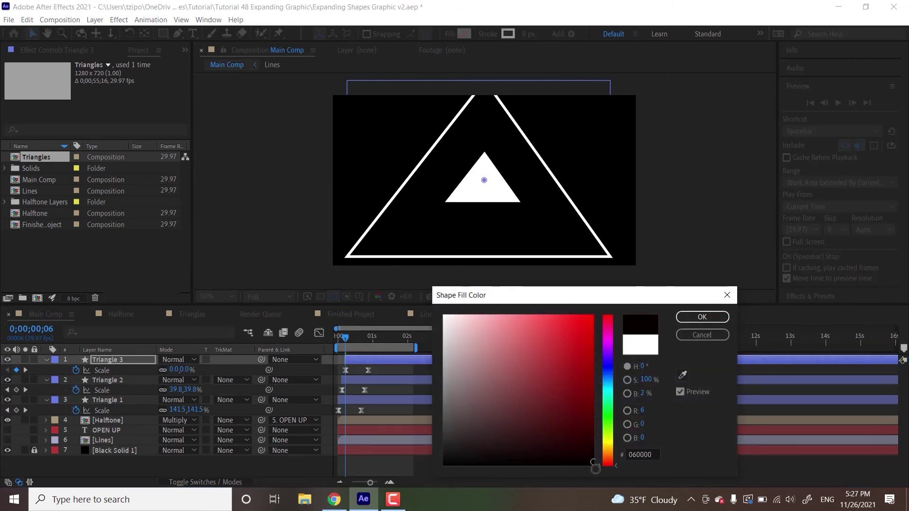
click(705, 311)
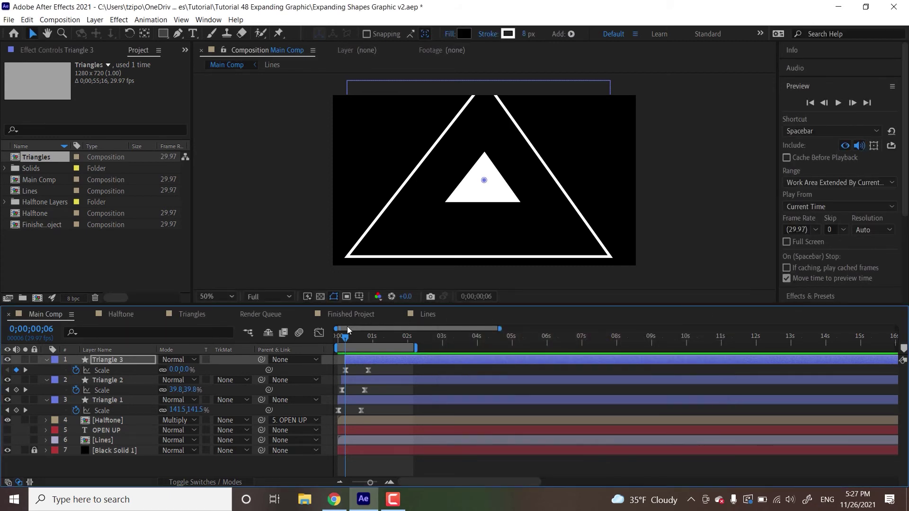
drag(347, 337, 377, 339)
key(space)
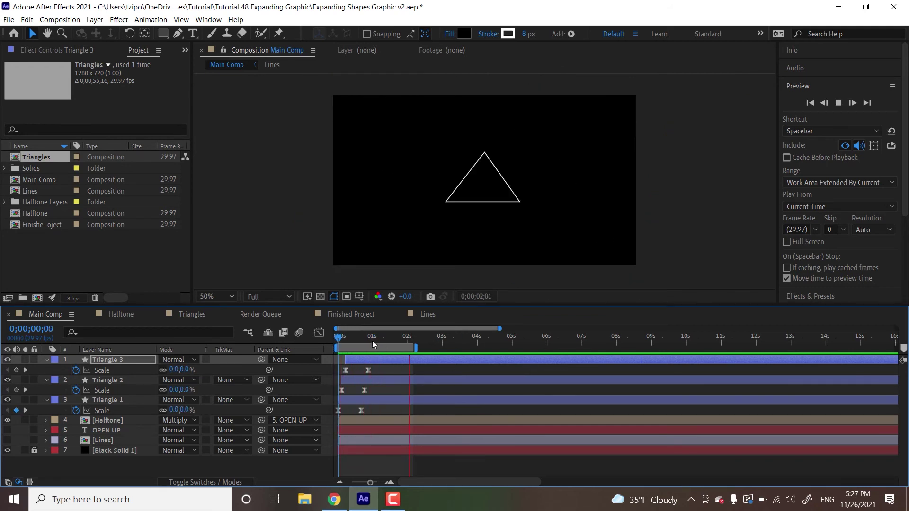
drag(372, 340, 346, 336)
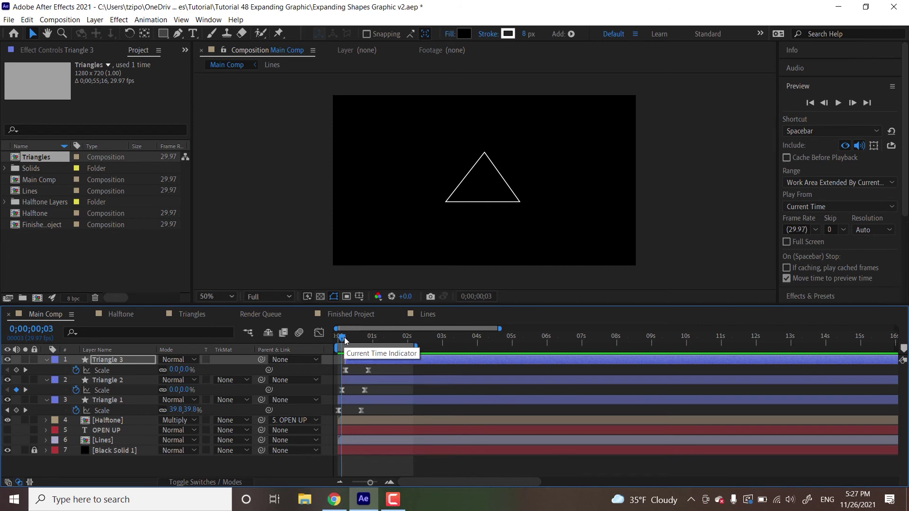
click(339, 337)
key(Page_Down)
key(Page_Down)
key(Page_Down)
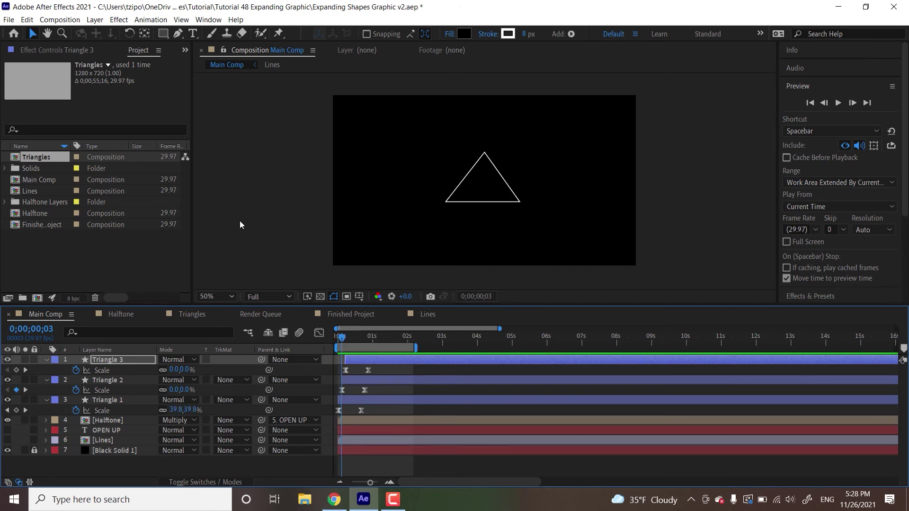
key(Page_Down)
key(Page_Down)
key(Page_Down)
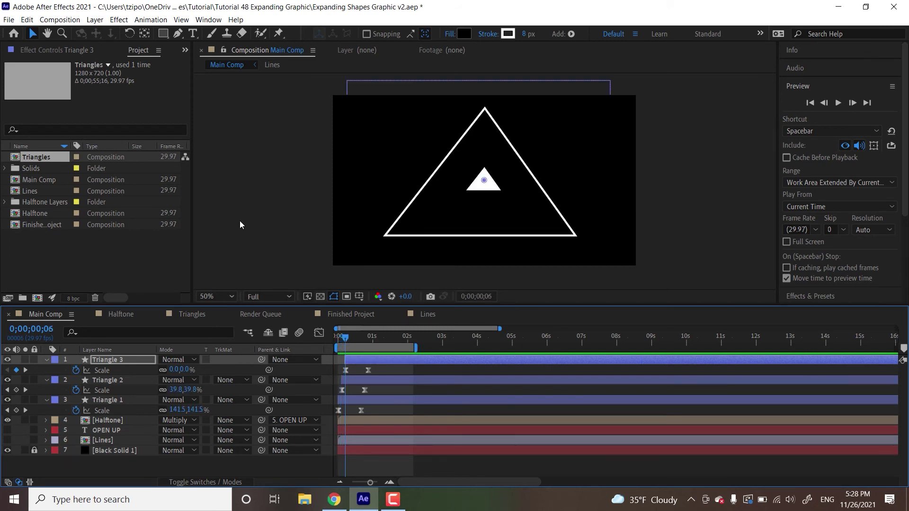
key(Page_Down)
key(Page_Down)
key(Page_Down)
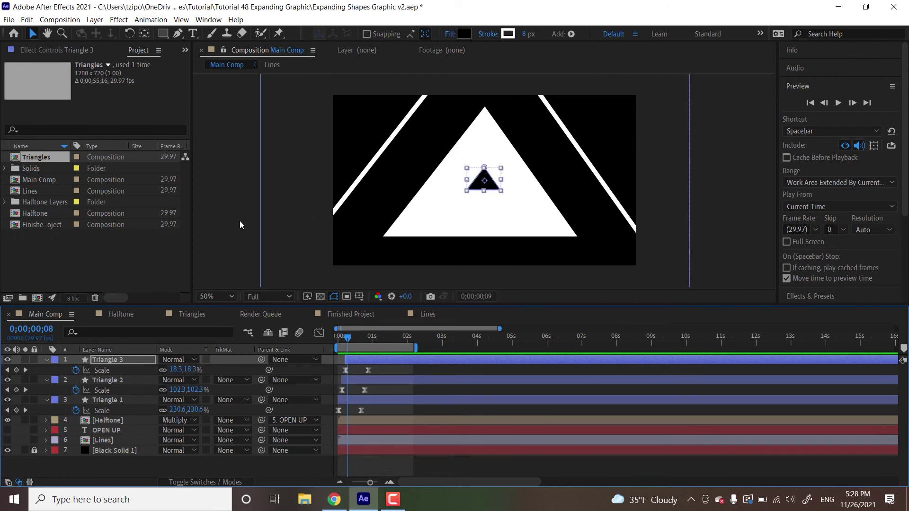
key(Page_Down)
key(Page_Down)
key(Page_Down)
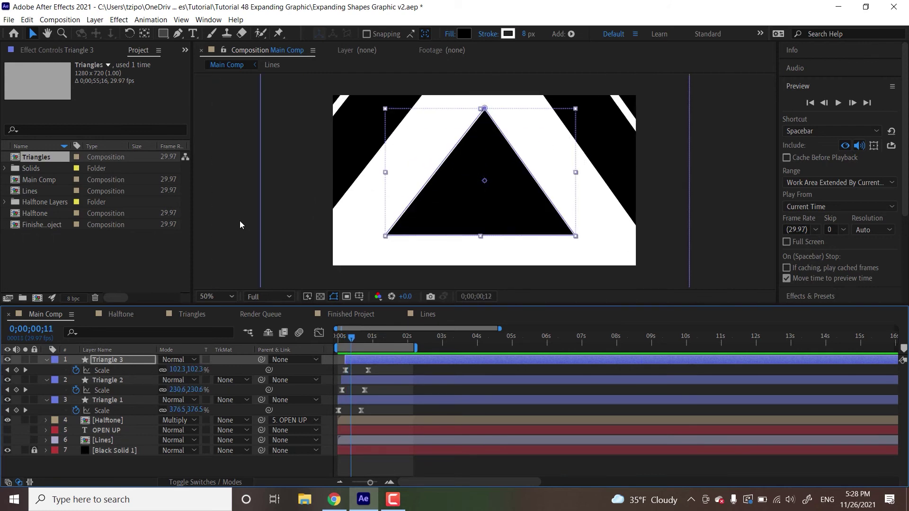
key(Page_Down)
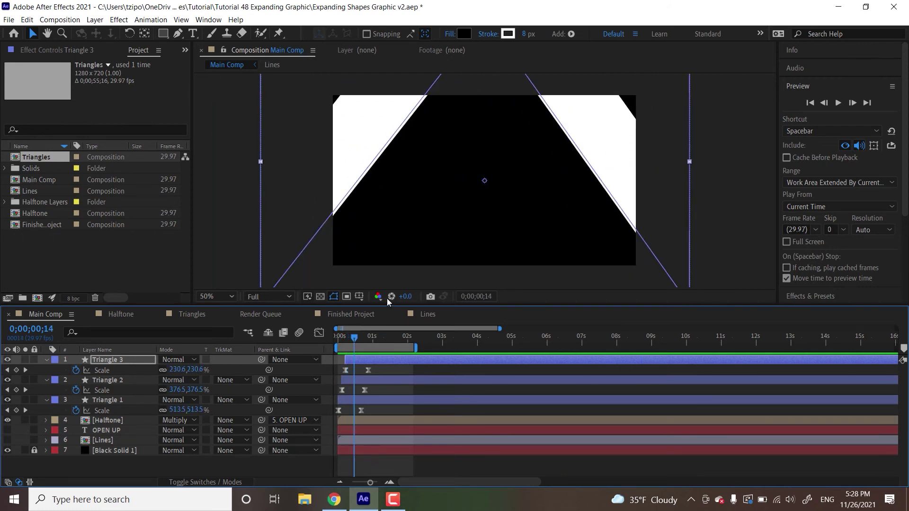
- Pre-compose Triangle 1–3 into a precomp named 'Triangles'
shift+click(108, 400)
key(u)
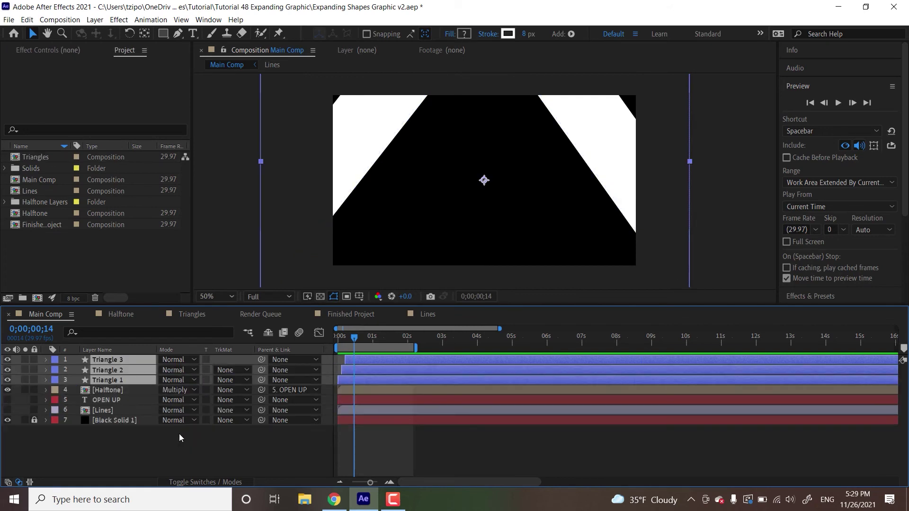
right_click(111, 369)
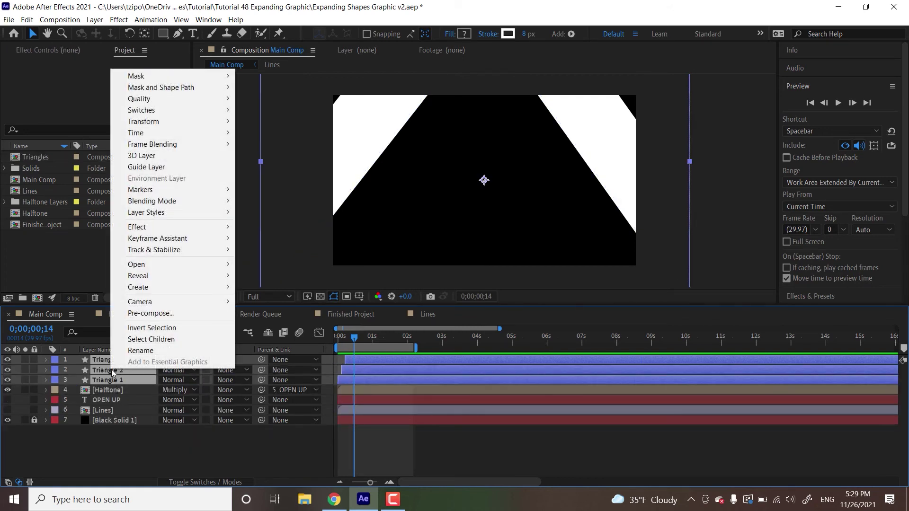
click(150, 314)
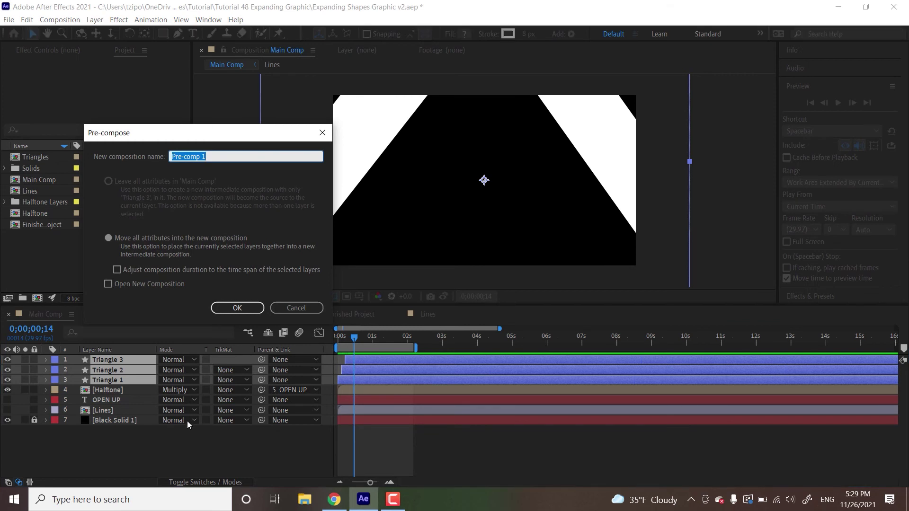
text(Triangles)
key(Return)
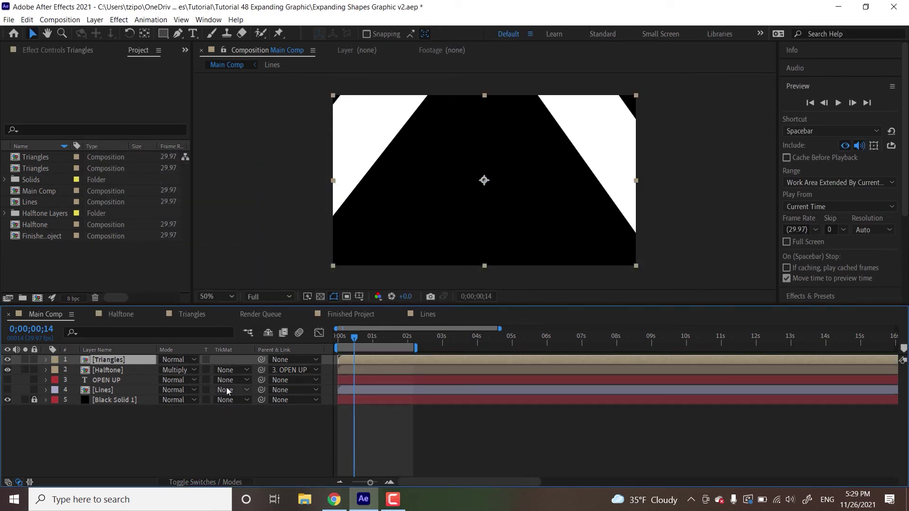
- Try duplicating and offsetting the Triangles layer, then undo back to one layer
key(ctrl+d)
key(ctrl+d)
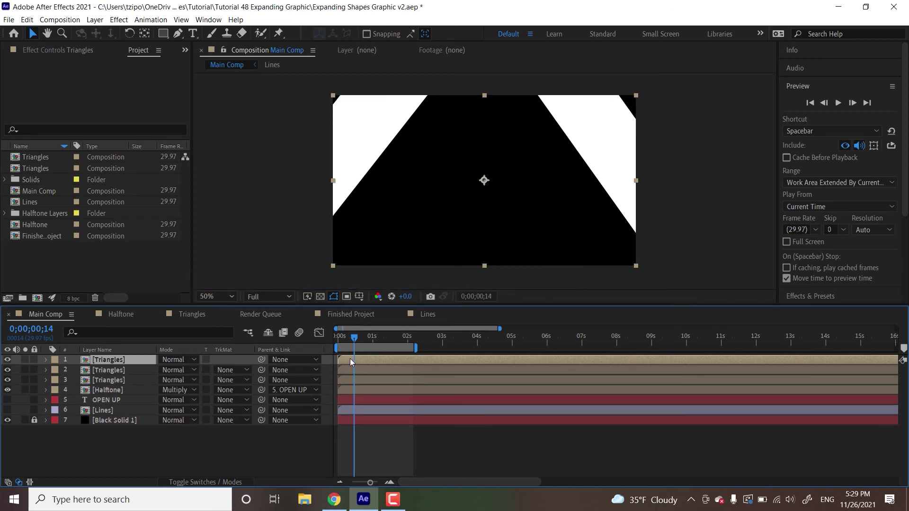
drag(350, 359, 355, 360)
key(ctrl+z)
key(ctrl+z)
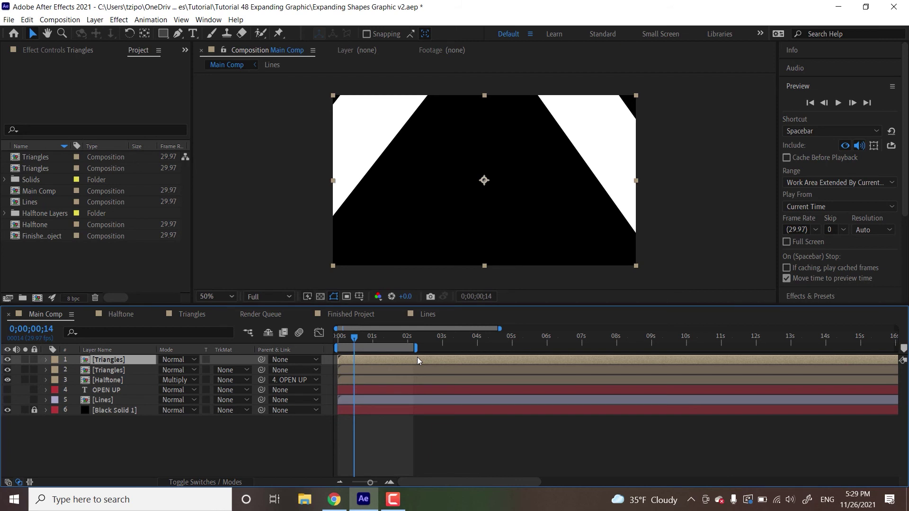
key(ctrl+z)
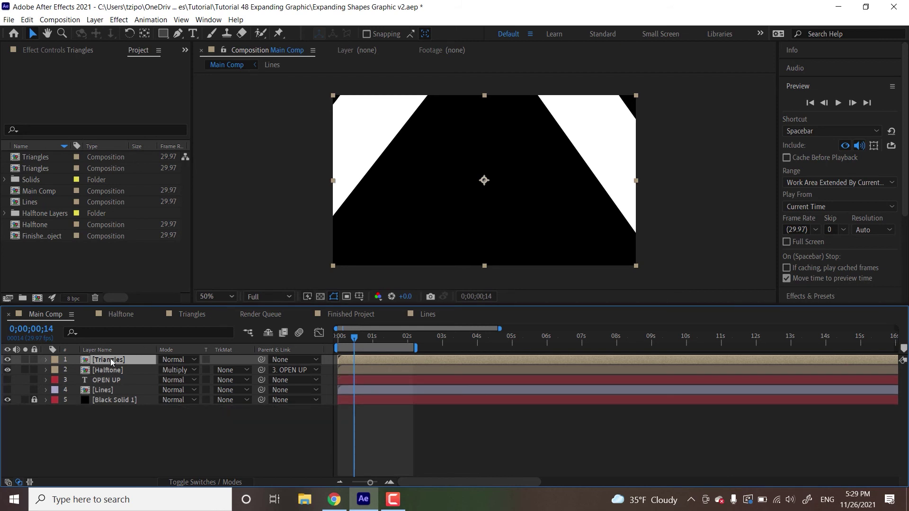
- Place Triangles below OPEN UP, show OPEN UP and Lines, and play from the start
drag(110, 358, 112, 384)
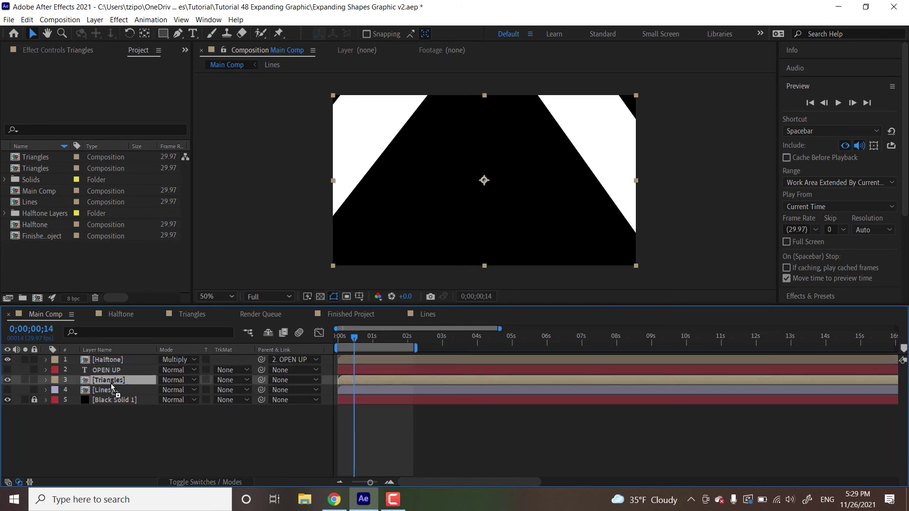
click(7, 370)
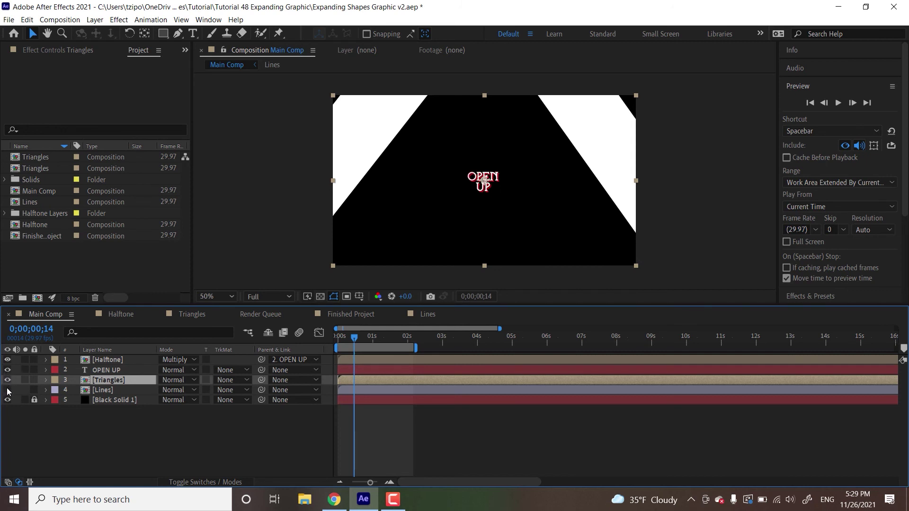
click(7, 390)
key(Home)
key(space)
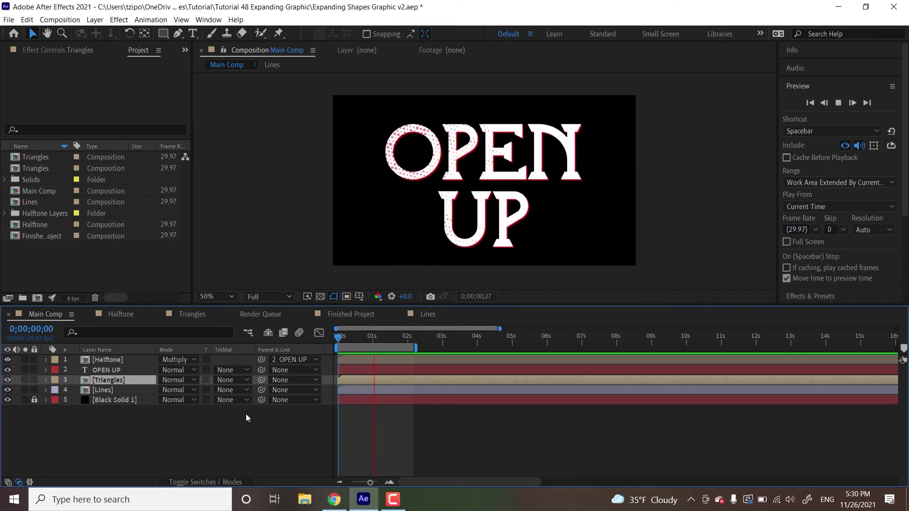